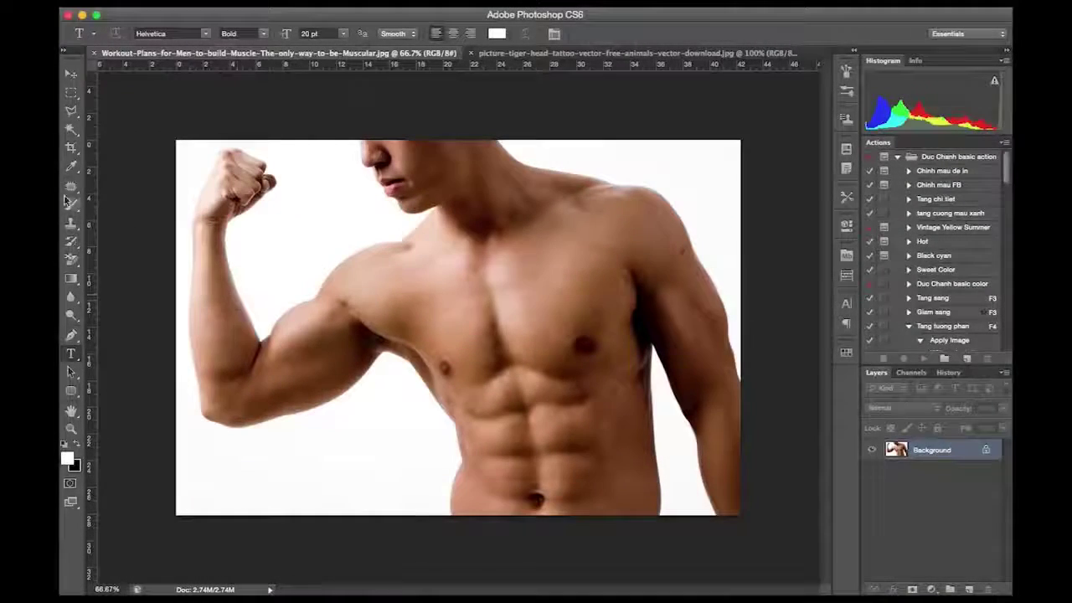
# Look over the tiger tattoo image and the man photo, browsing the Filter menu without applying anything
pyautogui.press('b')
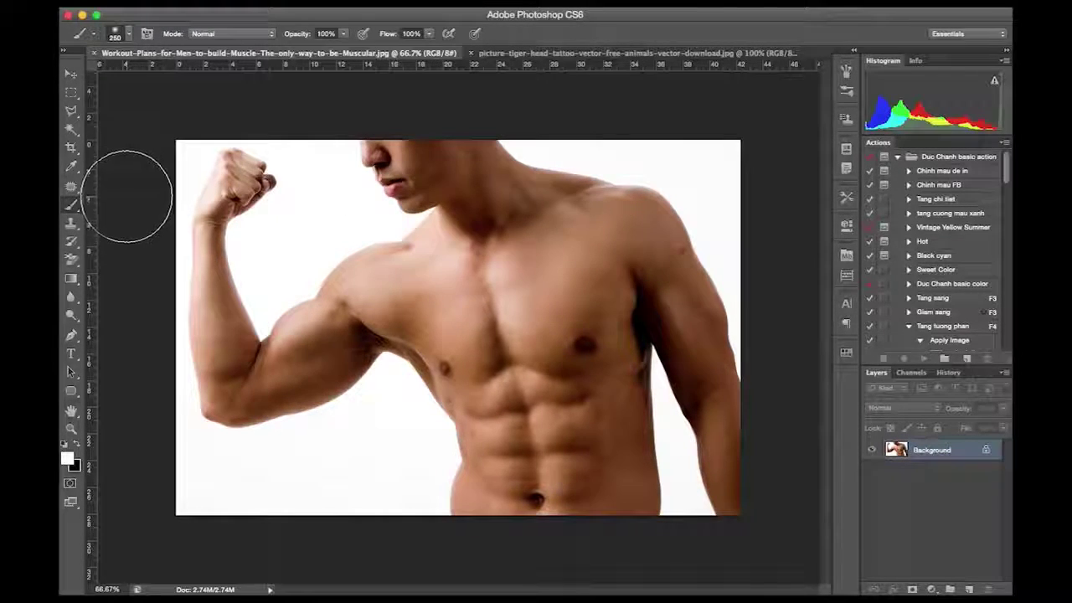
pyautogui.click(72, 73)
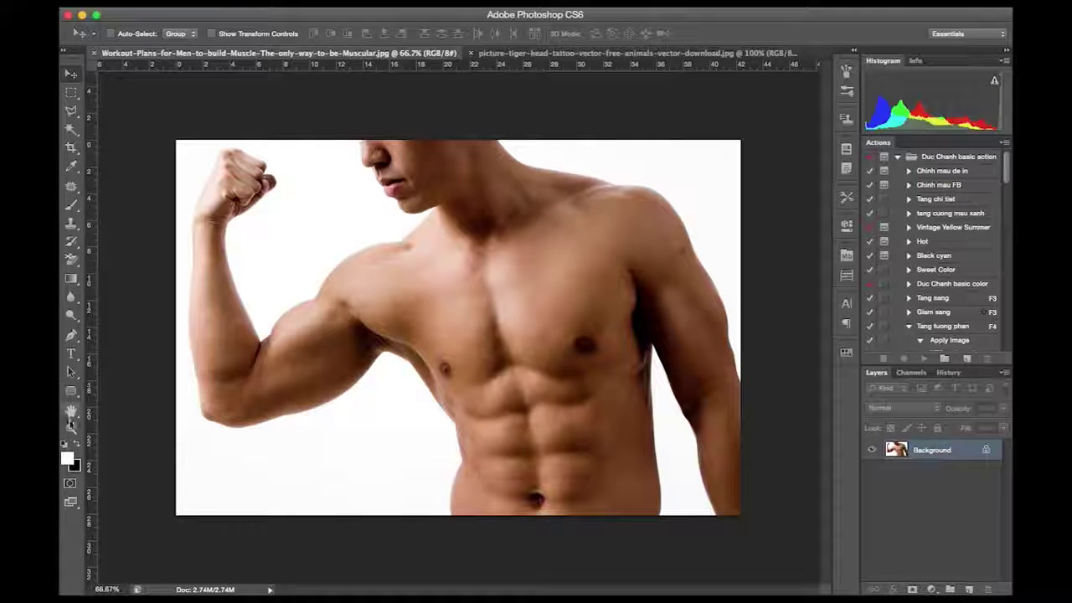
pyautogui.click(72, 429)
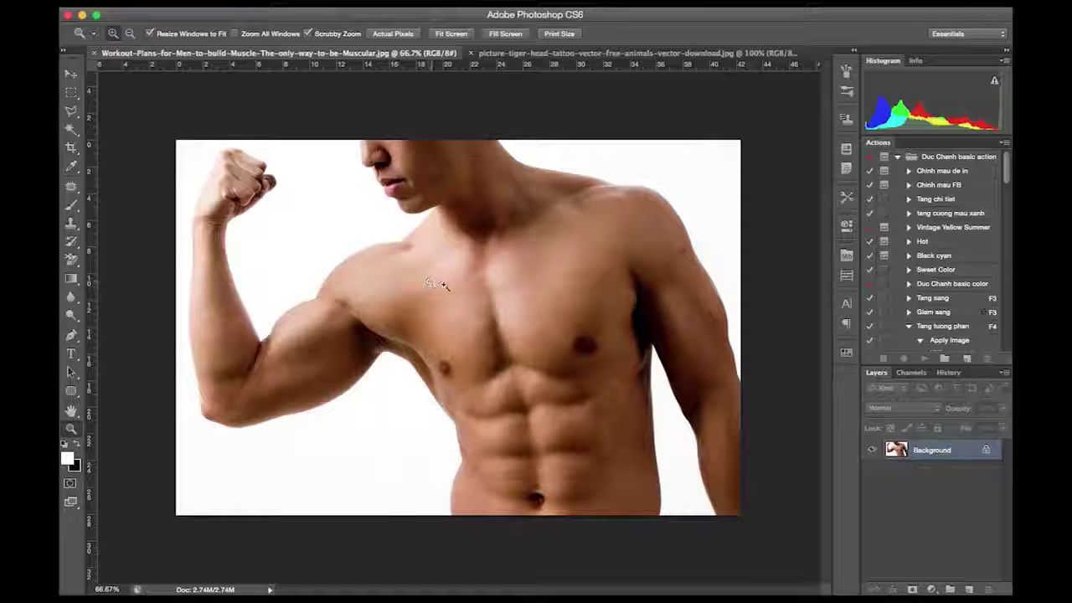
pyautogui.click(552, 53)
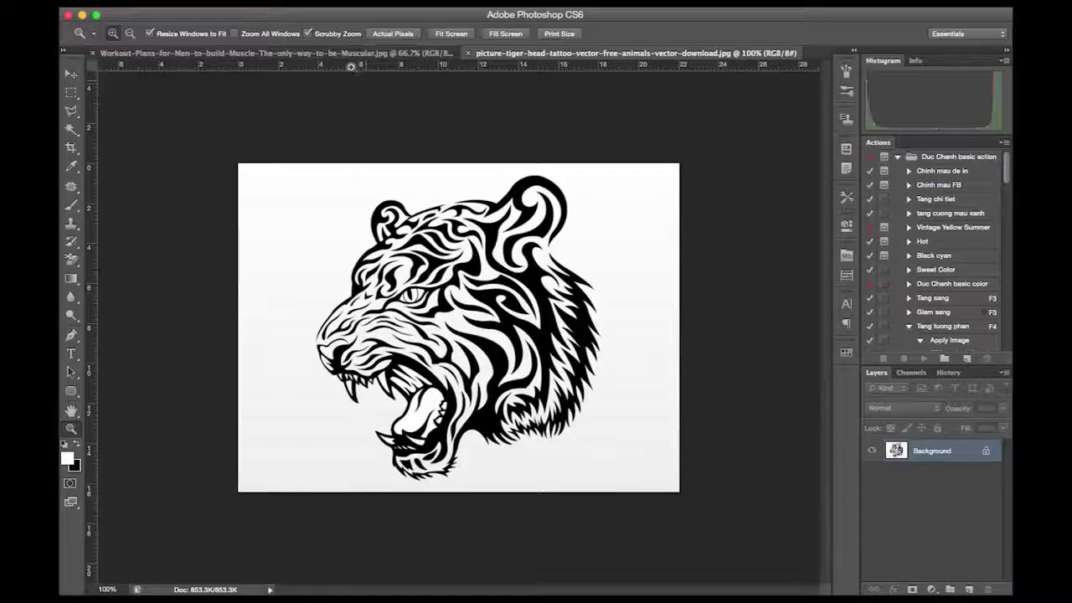
pyautogui.click(351, 55)
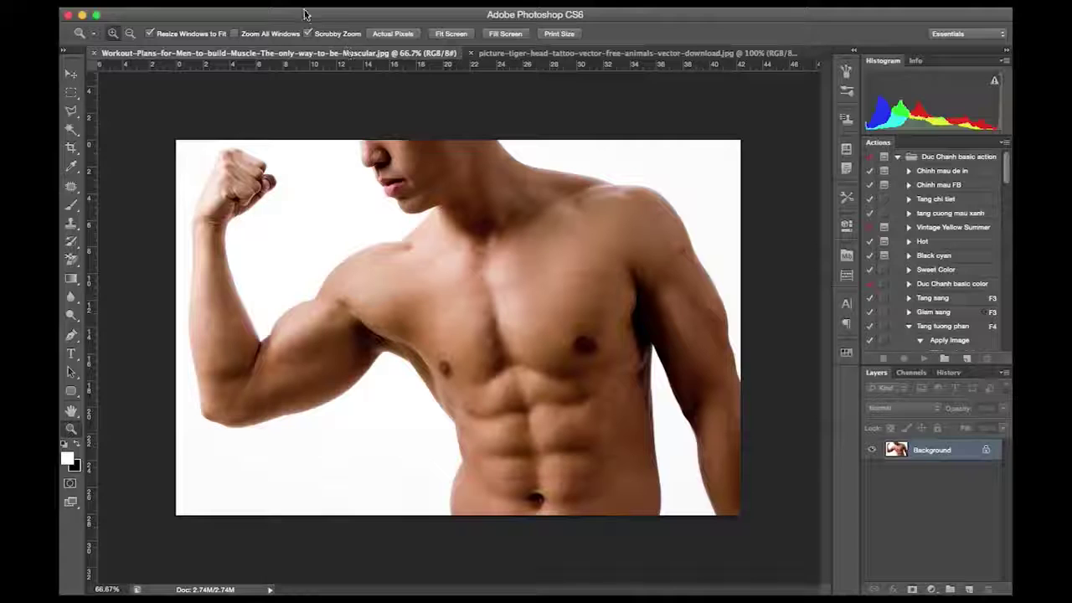
pyautogui.click(230, 2)
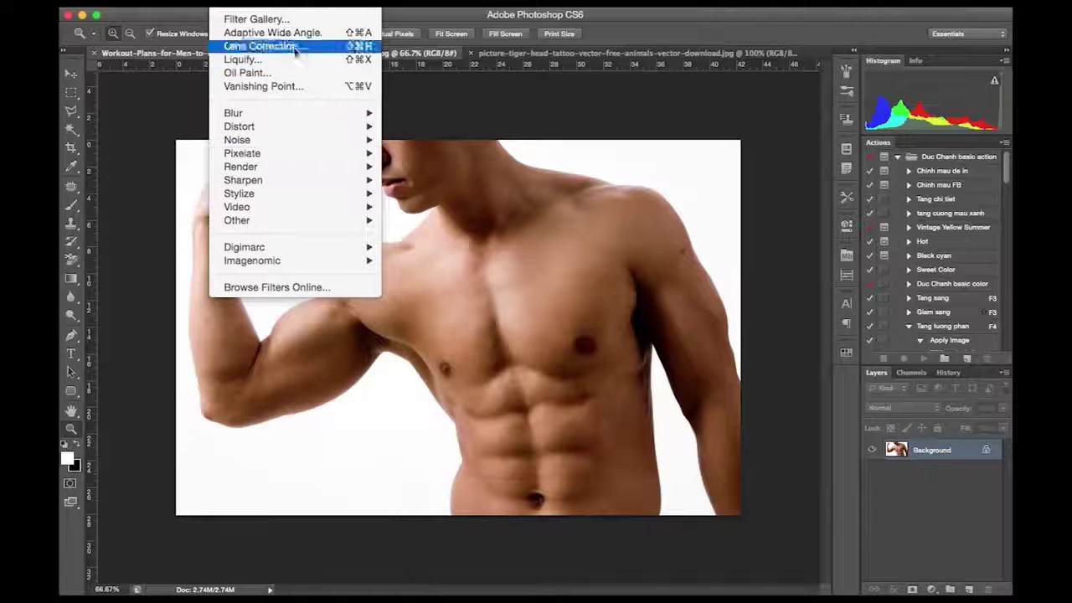
pyautogui.moveTo(240, 127)
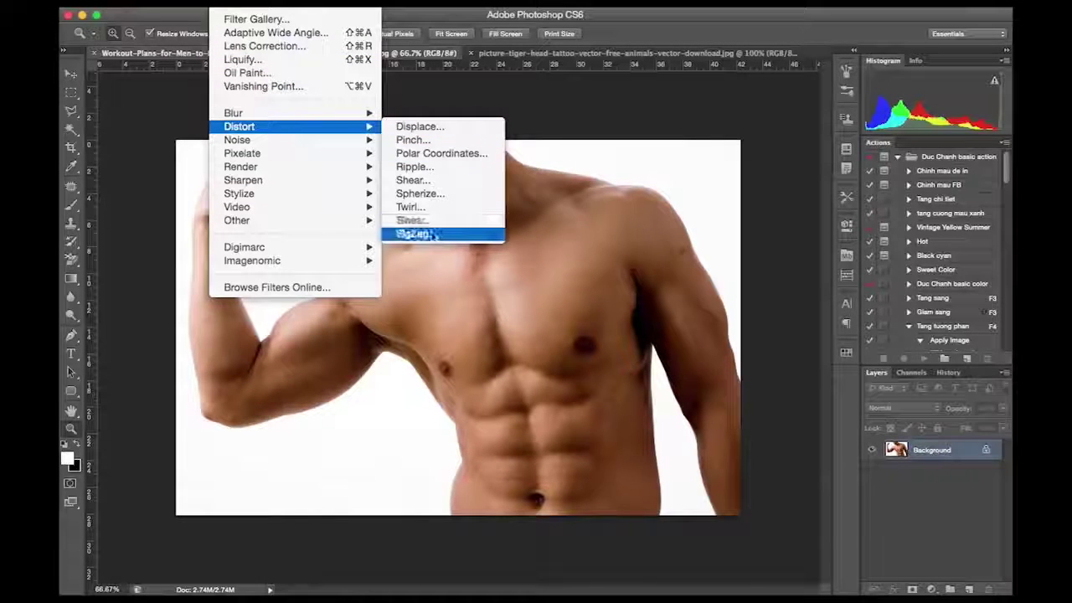
pyautogui.click(631, 186)
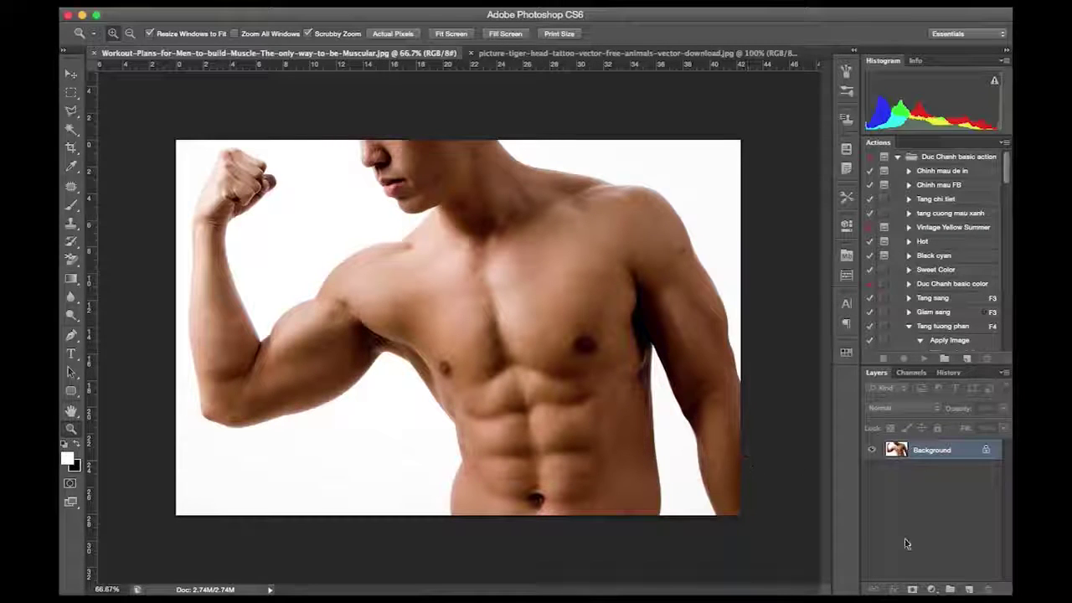
# Add a Gradient Map adjustment layer using the Violet, Orange gradient preset
pyautogui.click(932, 586)
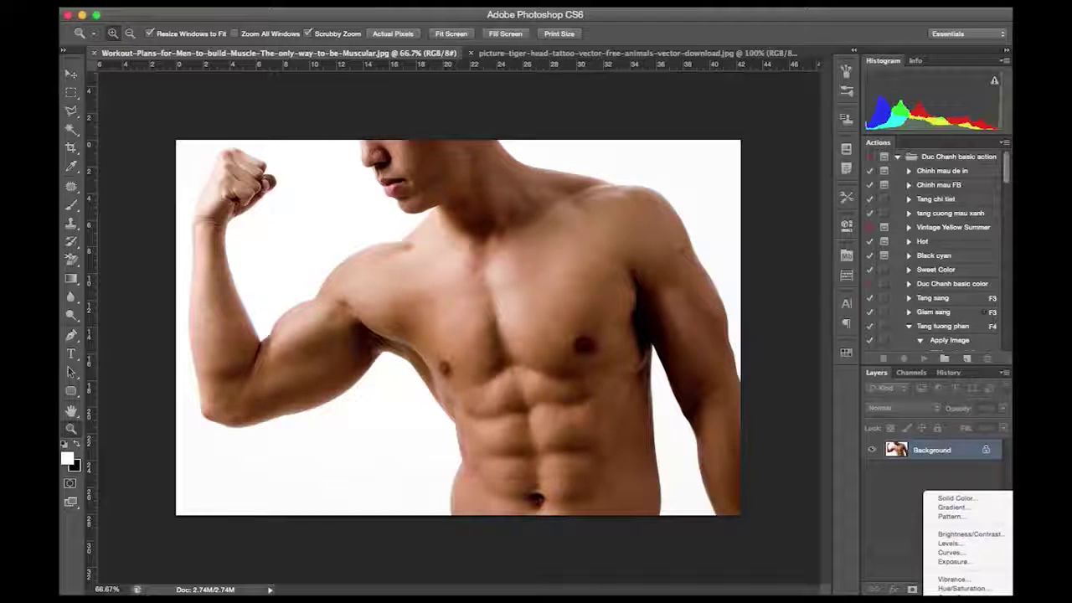
pyautogui.click(954, 586)
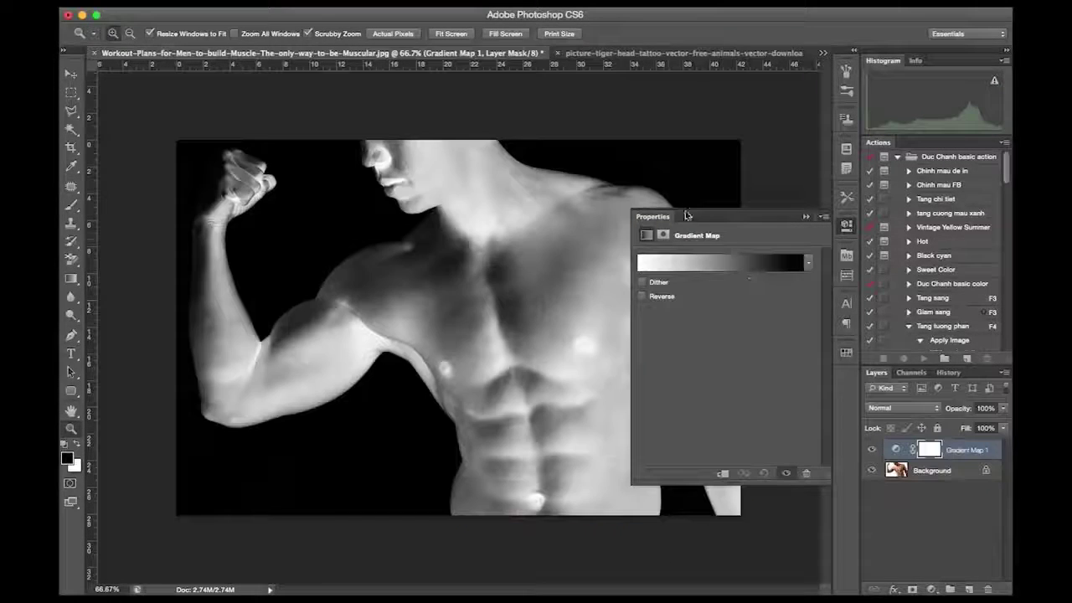
pyautogui.click(731, 265)
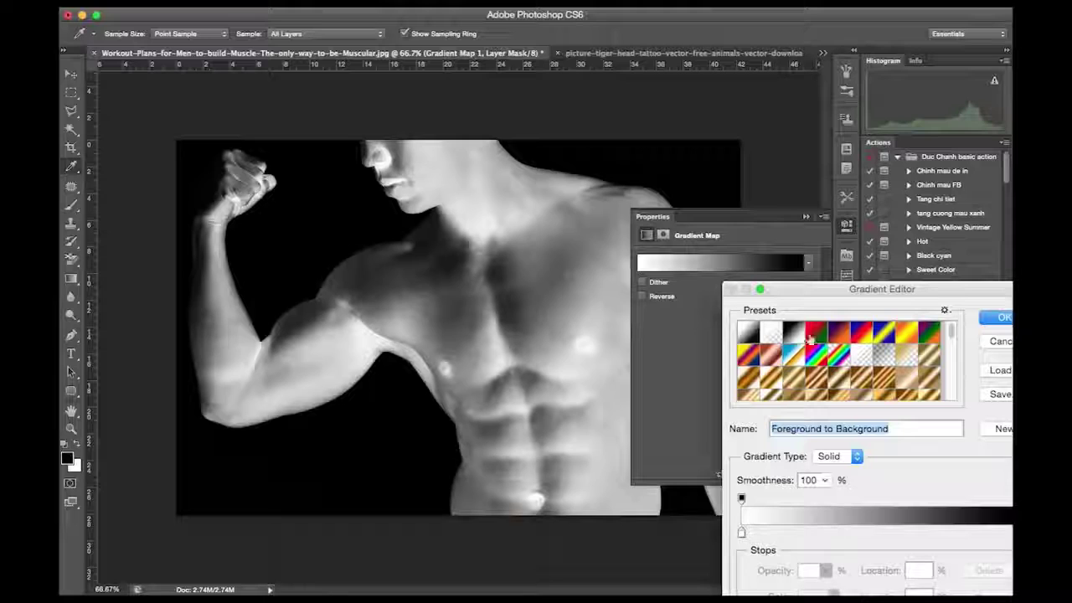
pyautogui.click(838, 333)
pyautogui.click(998, 318)
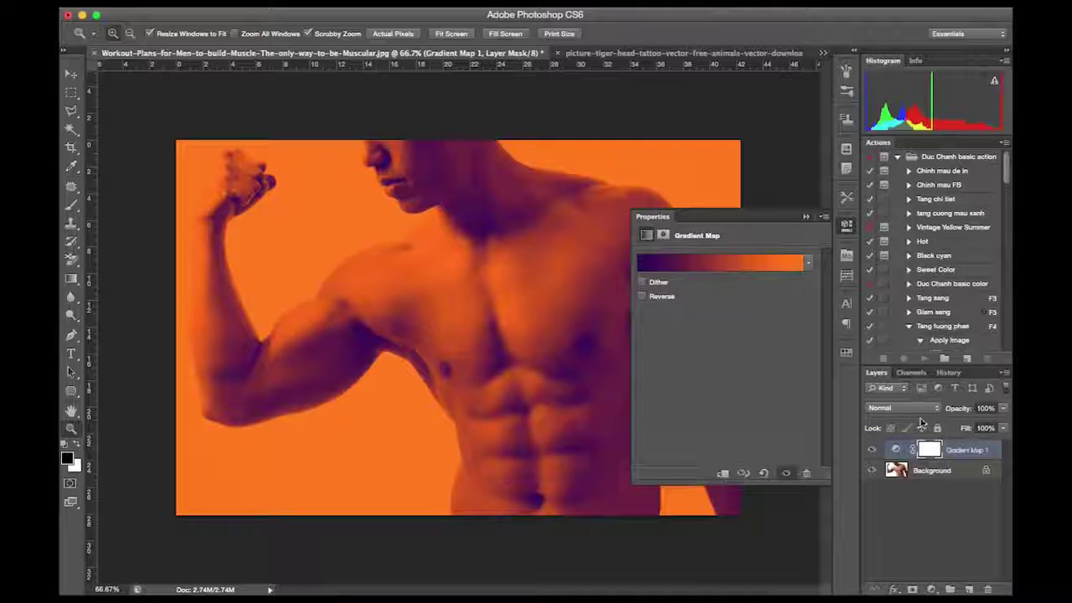
# Blend the Gradient Map in Soft Light, compare it on and off, and lower opacity to about 86%
pyautogui.click(902, 408)
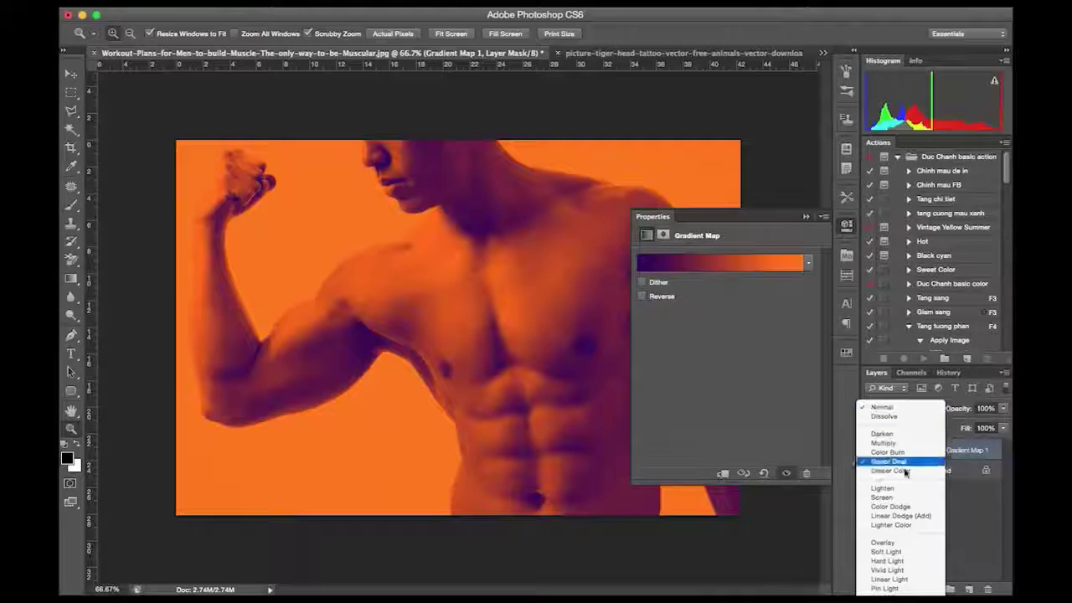
pyautogui.click(894, 550)
pyautogui.click(872, 450)
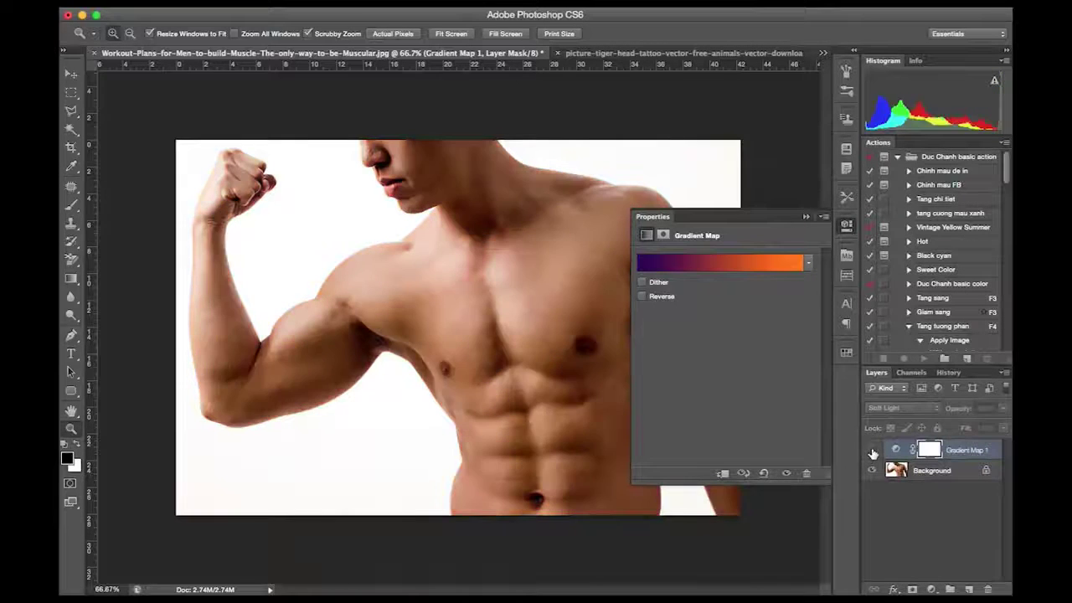
pyautogui.click(872, 449)
pyautogui.click(872, 449)
pyautogui.click(871, 449)
pyautogui.click(901, 408)
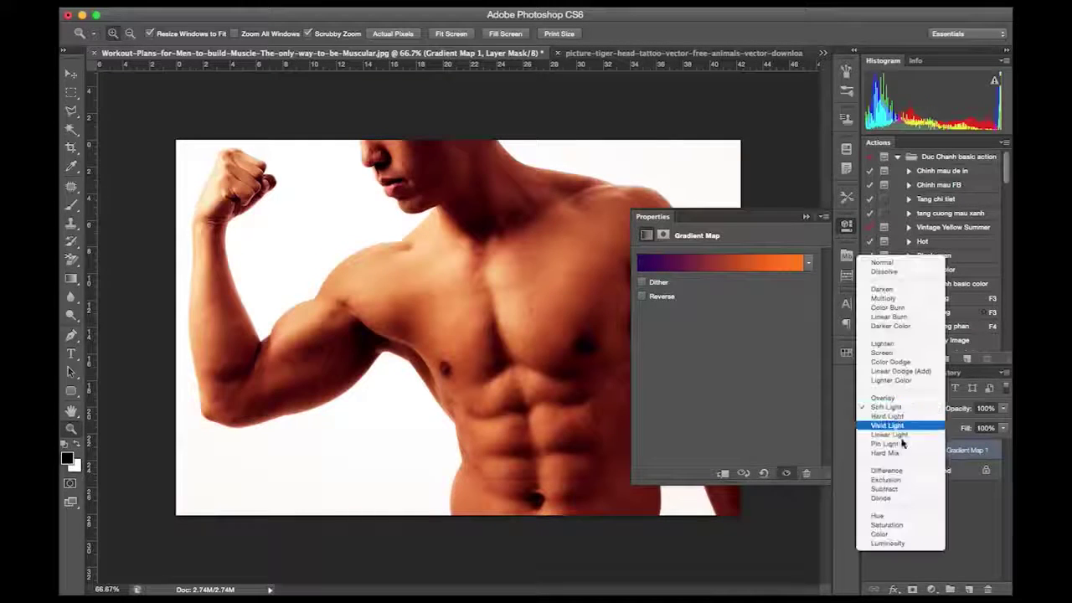
pyautogui.click(961, 450)
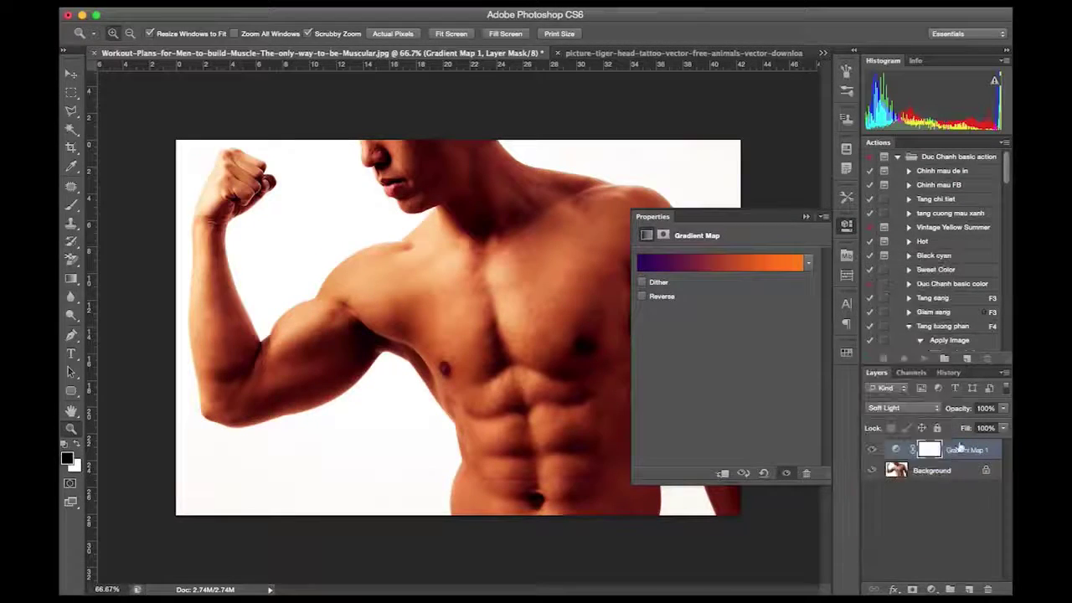
pyautogui.moveTo(957, 409); pyautogui.dragTo(922, 422)
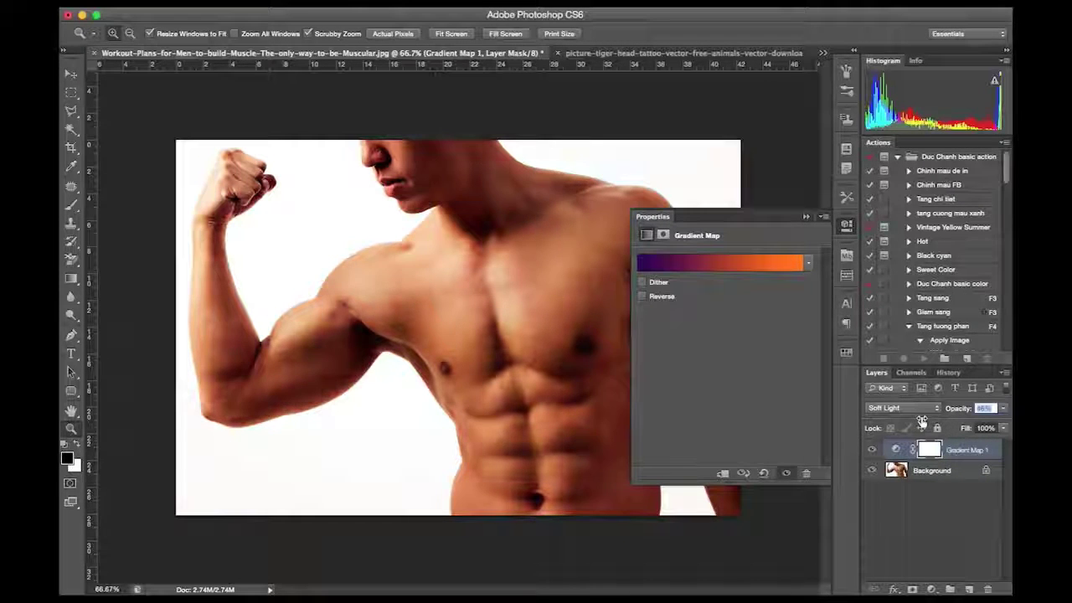
pyautogui.doubleClick(996, 454)
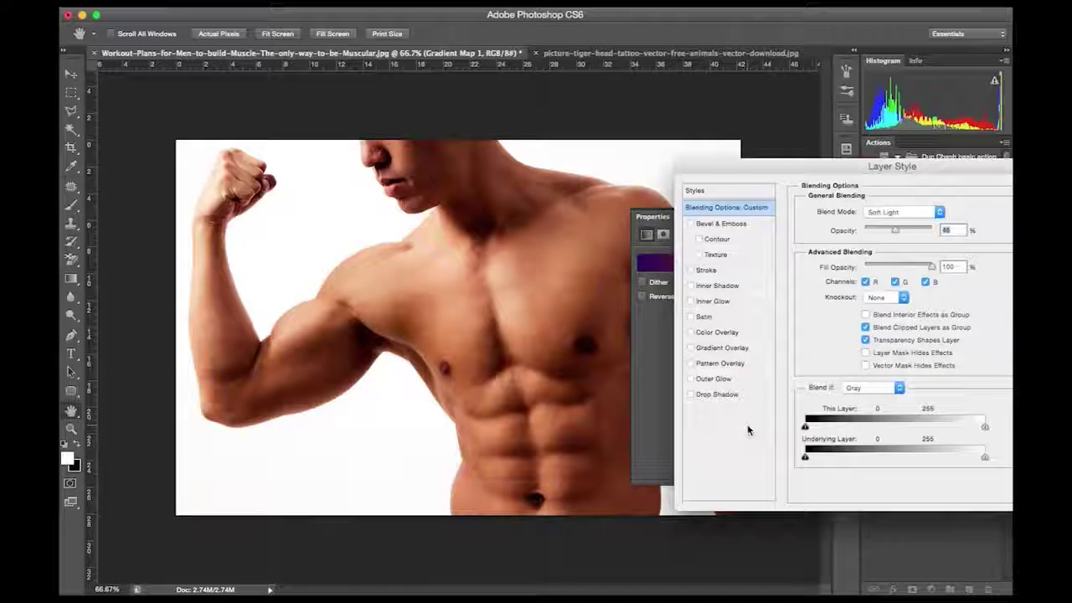
pyautogui.moveTo(892, 167)
pyautogui.mouseDown()
pyautogui.moveTo(718, 110)
pyautogui.moveTo(794, 95)
pyautogui.mouseUp()
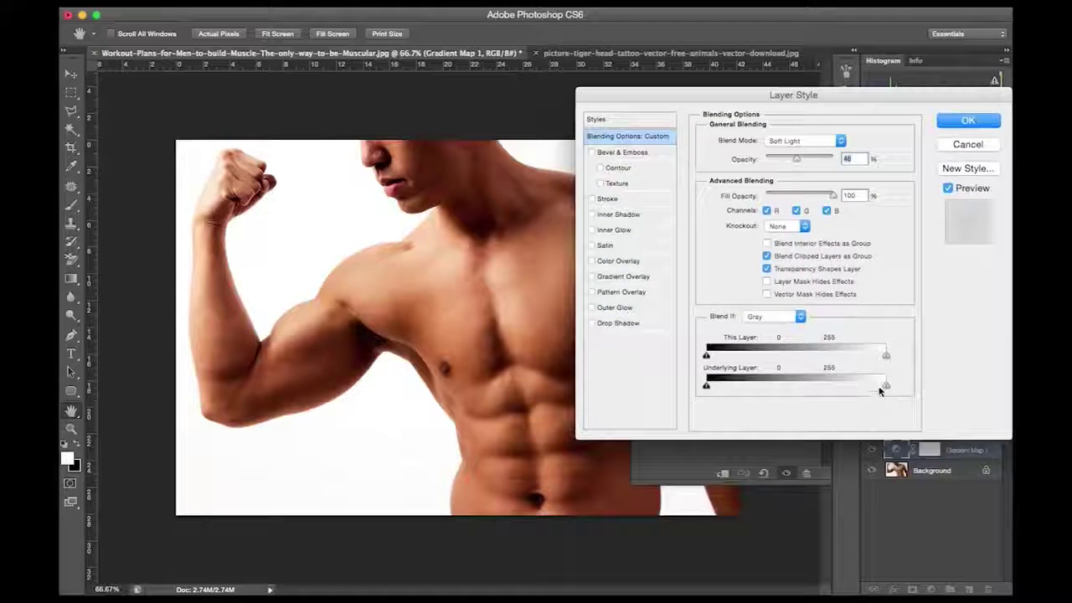
pyautogui.moveTo(884, 387)
pyautogui.mouseDown()
pyautogui.moveTo(898, 395)
pyautogui.moveTo(706, 386)
pyautogui.mouseUp()
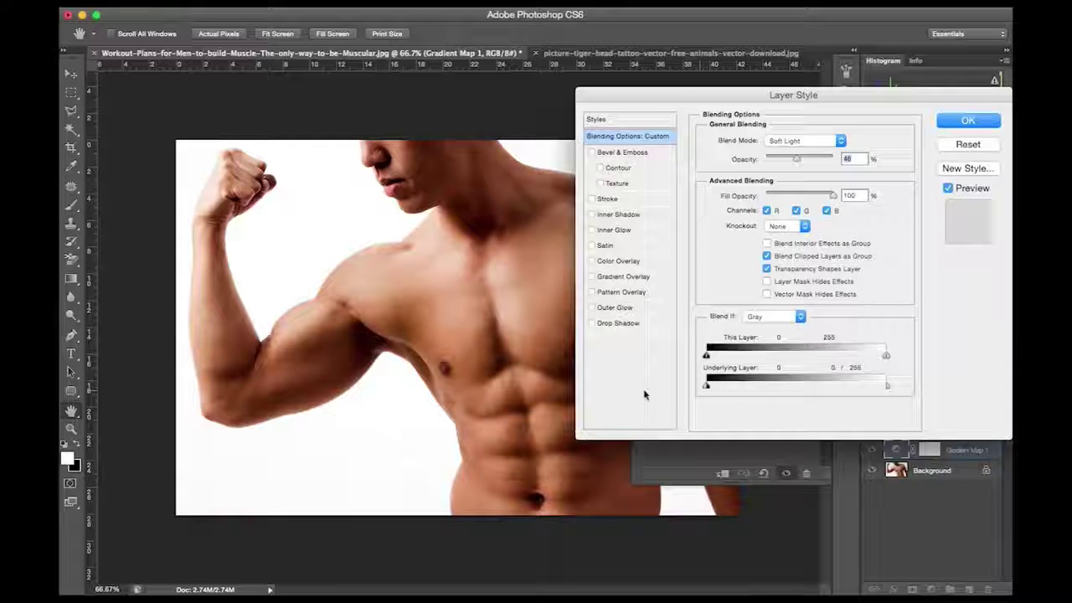
pyautogui.moveTo(887, 386); pyautogui.dragTo(824, 391)
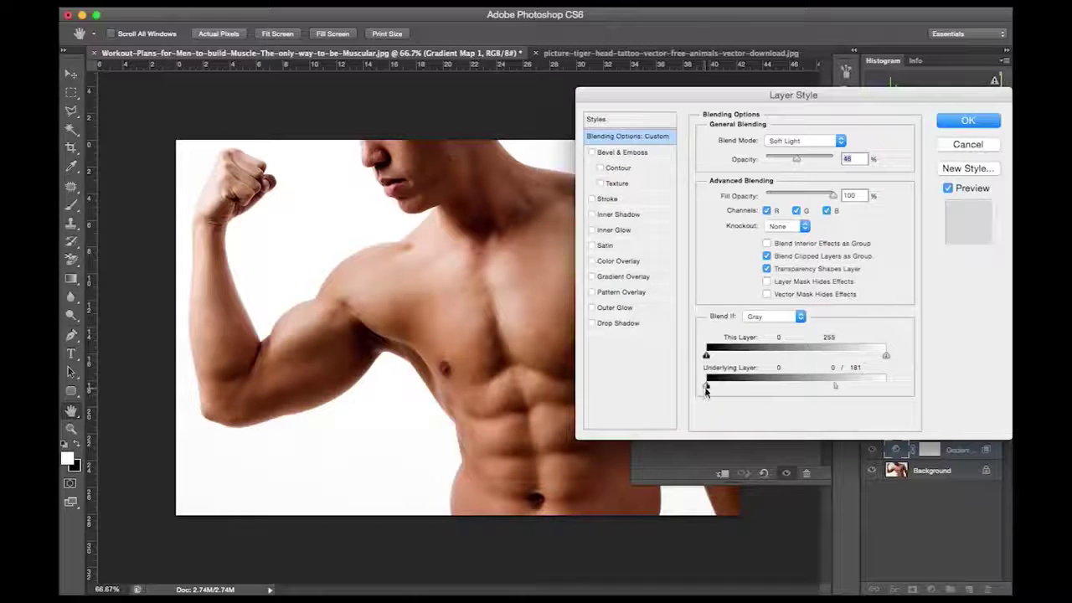
pyautogui.moveTo(706, 386)
pyautogui.mouseDown()
pyautogui.moveTo(779, 387)
pyautogui.moveTo(706, 386)
pyautogui.mouseUp()
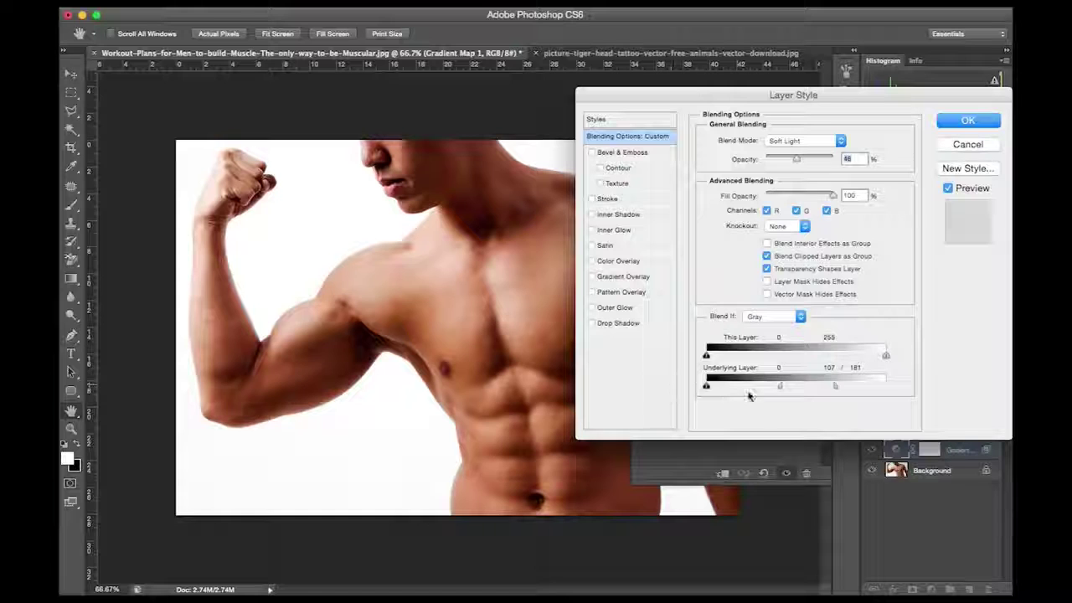
pyautogui.moveTo(836, 387); pyautogui.dragTo(907, 392)
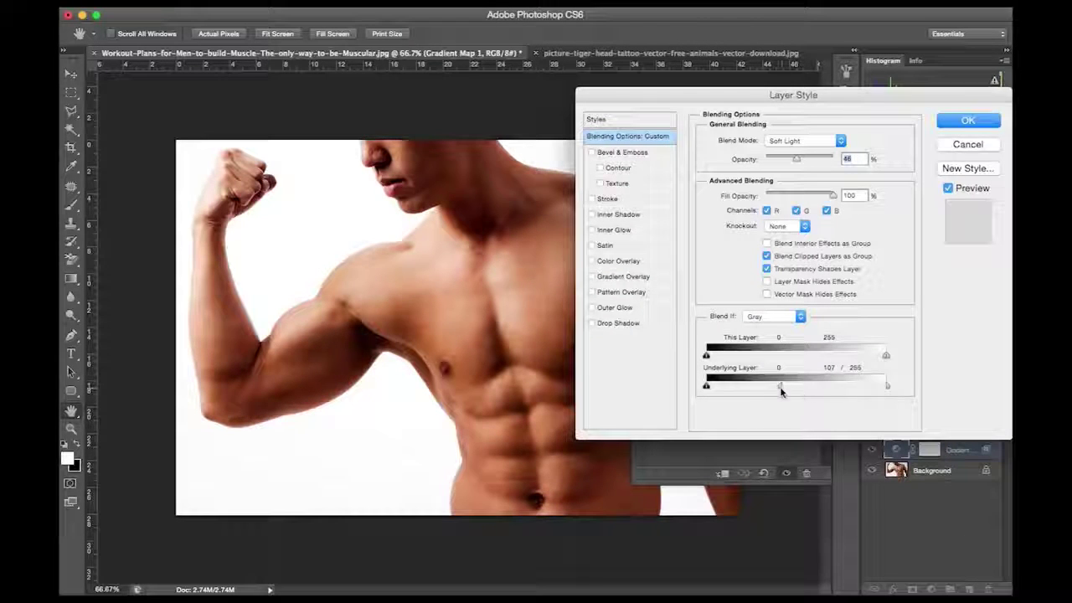
pyautogui.moveTo(782, 386); pyautogui.dragTo(886, 386)
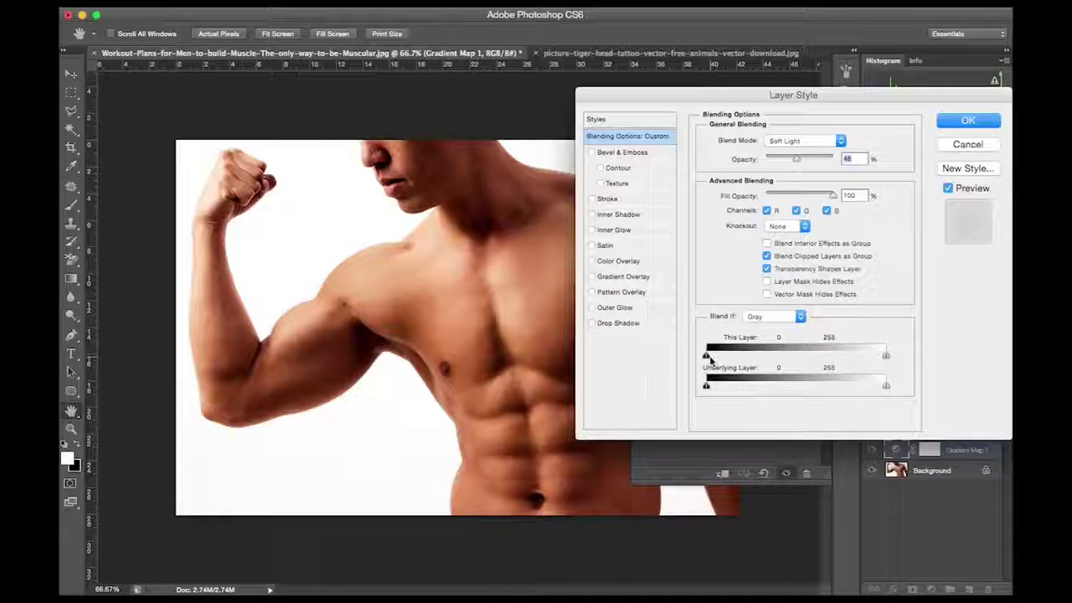
# Experiment with the This Layer Blend If shadow and highlight sliders, trying a 198 highlight cutoff
pyautogui.moveTo(708, 358)
pyautogui.mouseDown()
pyautogui.moveTo(770, 359)
pyautogui.moveTo(714, 359)
pyautogui.moveTo(753, 359)
pyautogui.mouseUp()
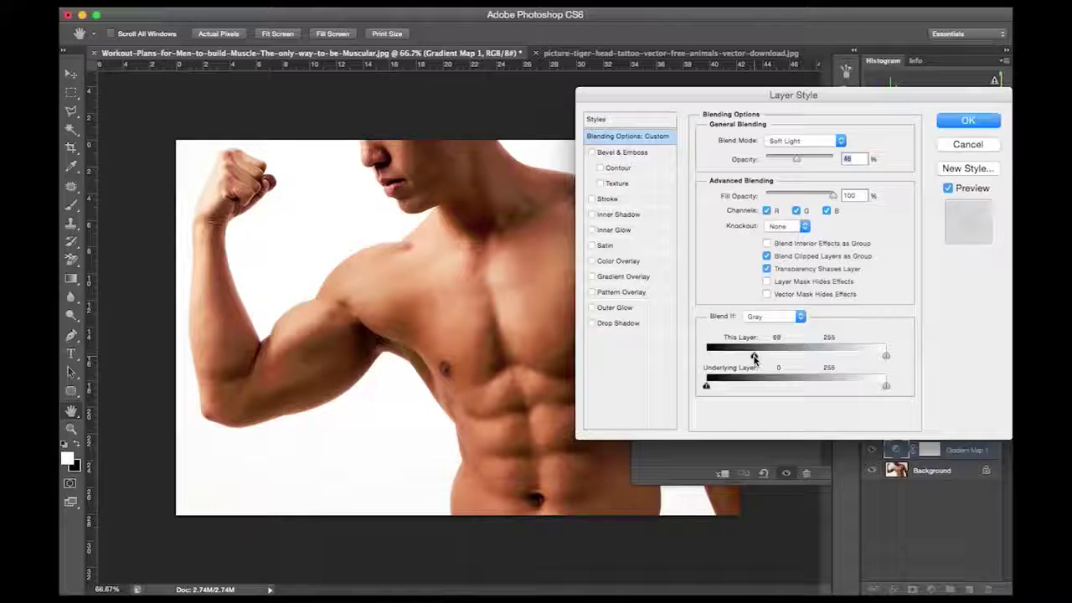
pyautogui.moveTo(737, 360); pyautogui.dragTo(706, 356)
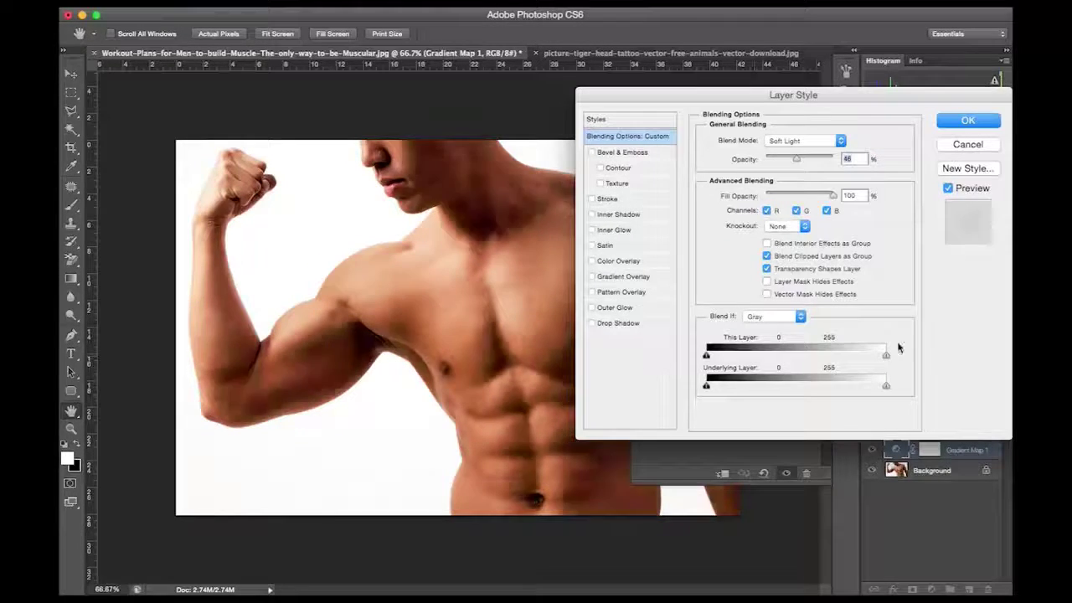
pyautogui.moveTo(877, 358); pyautogui.dragTo(828, 358)
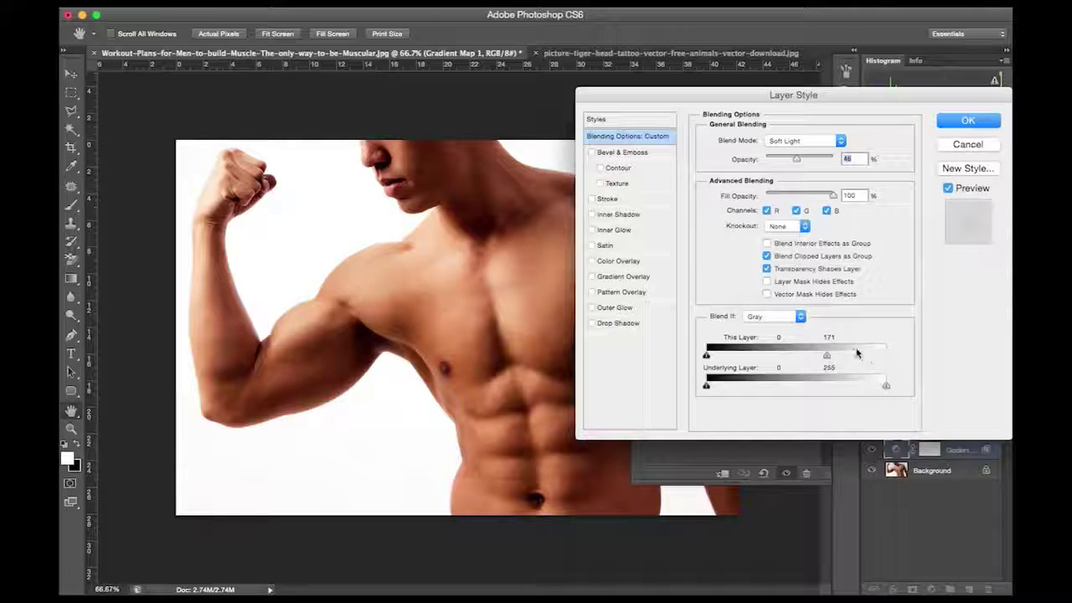
pyautogui.moveTo(827, 357); pyautogui.dragTo(845, 357)
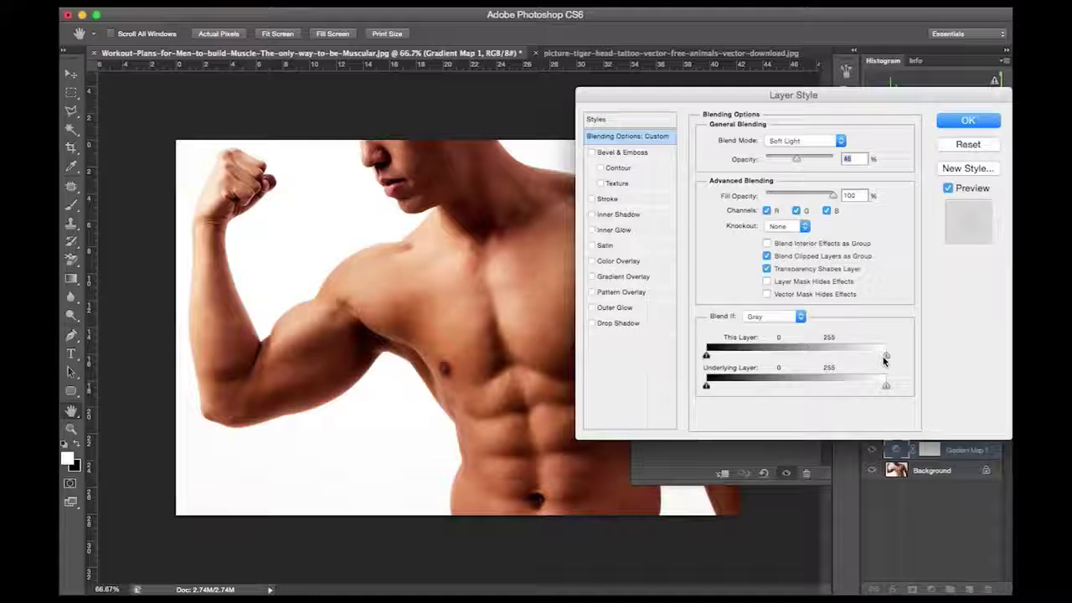
pyautogui.moveTo(886, 356)
pyautogui.keyDown('alt'); pyautogui.mouseDown()
pyautogui.moveTo(777, 363)
pyautogui.moveTo(887, 362)
pyautogui.mouseUp(); pyautogui.keyUp('alt')
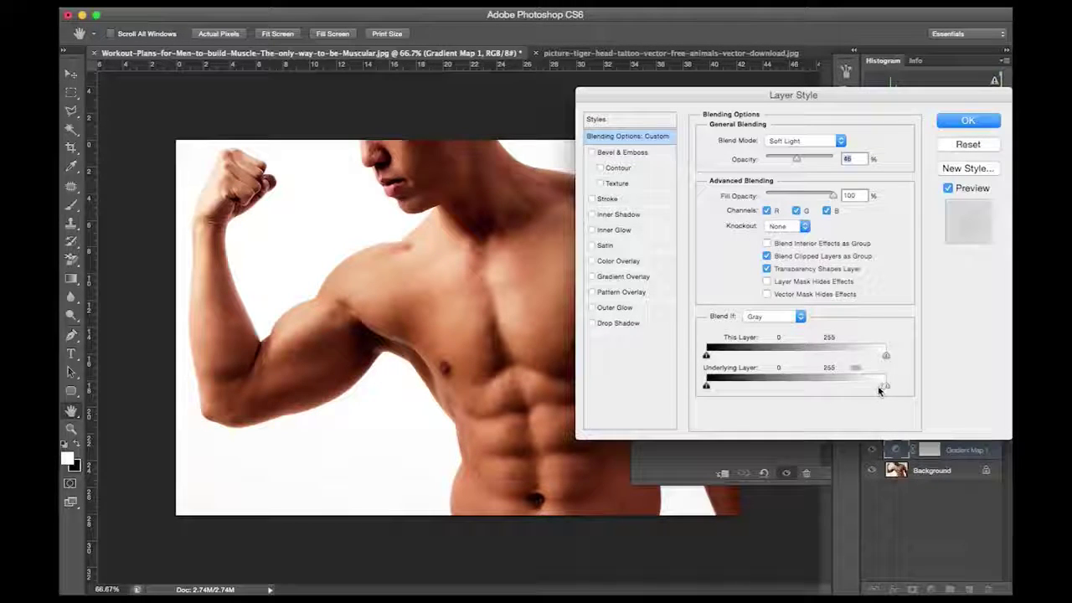
# Spread the Underlying Layer highlight fade across the full range, confirm, and toggle the layer off to compare
pyautogui.moveTo(885, 387); pyautogui.dragTo(706, 387)
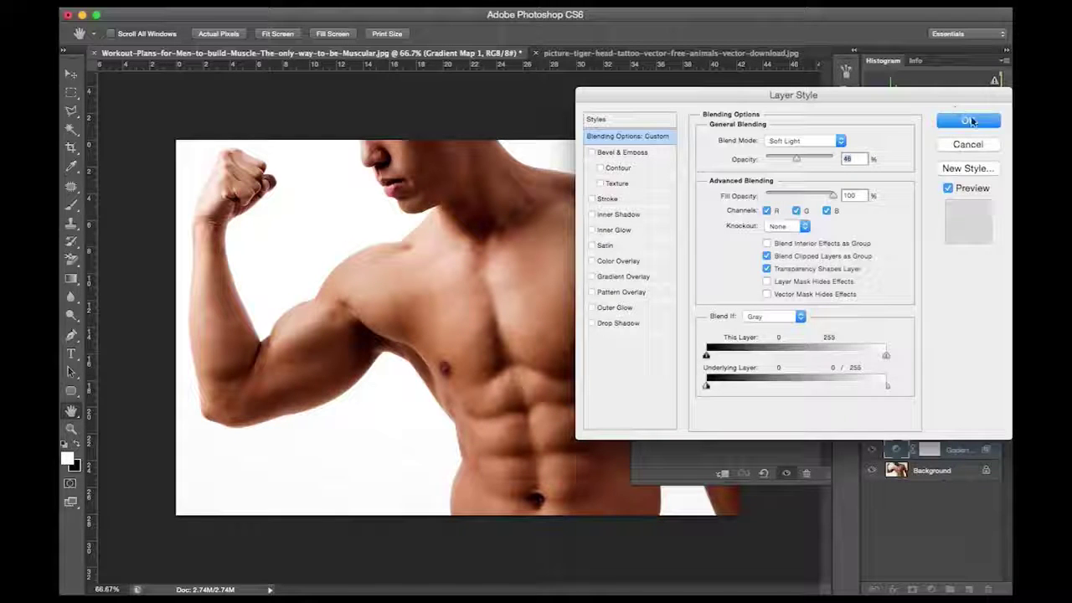
pyautogui.click(969, 121)
pyautogui.click(873, 452)
# Compare the image with the Gradient Map on and off, then close its settings
pyautogui.click(873, 451)
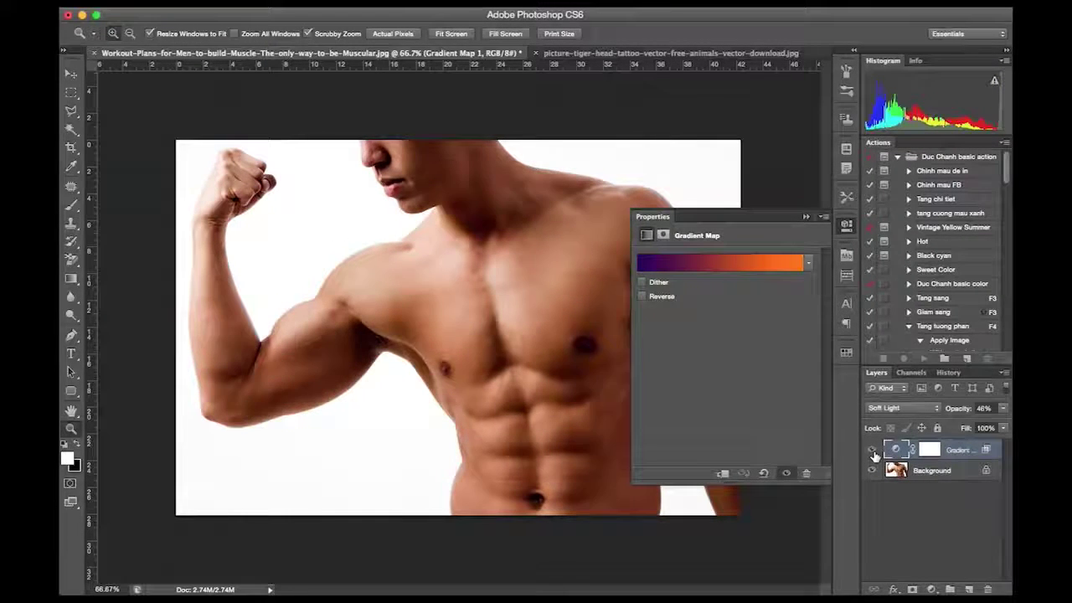
pyautogui.click(872, 452)
pyautogui.click(872, 451)
pyautogui.click(806, 216)
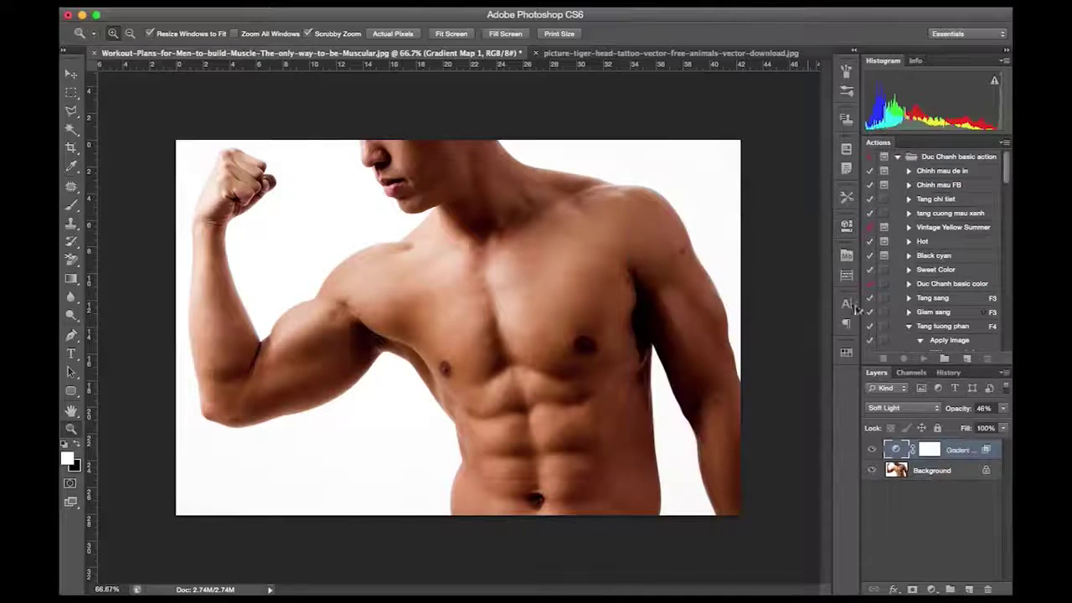
# Add a Channel Mixer adjustment layer and try the Blue Filter and Infrared black-and-white presets
pyautogui.click(930, 588)
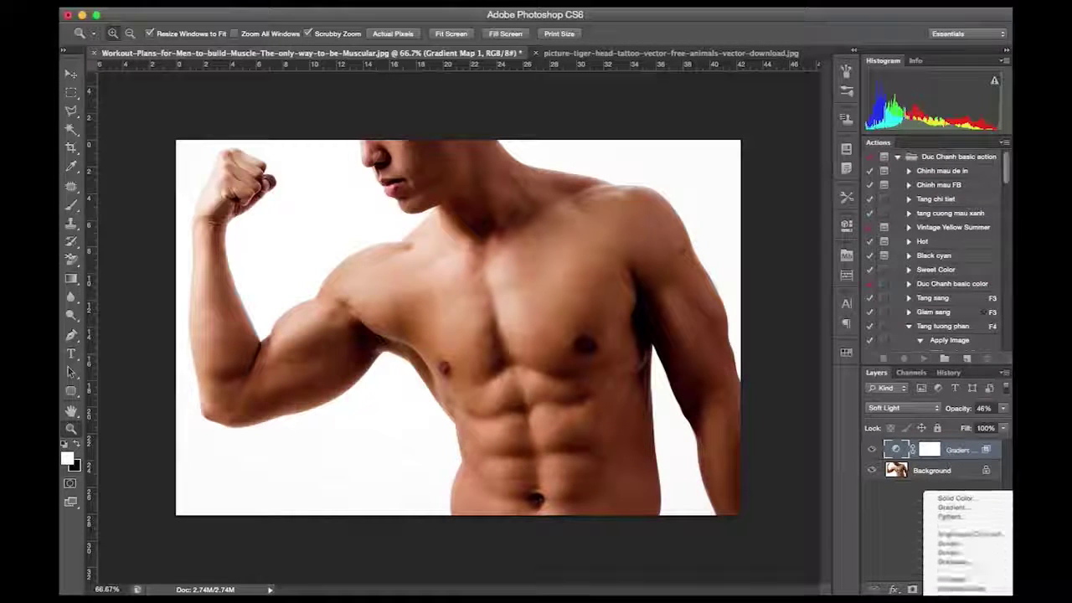
pyautogui.click(963, 586)
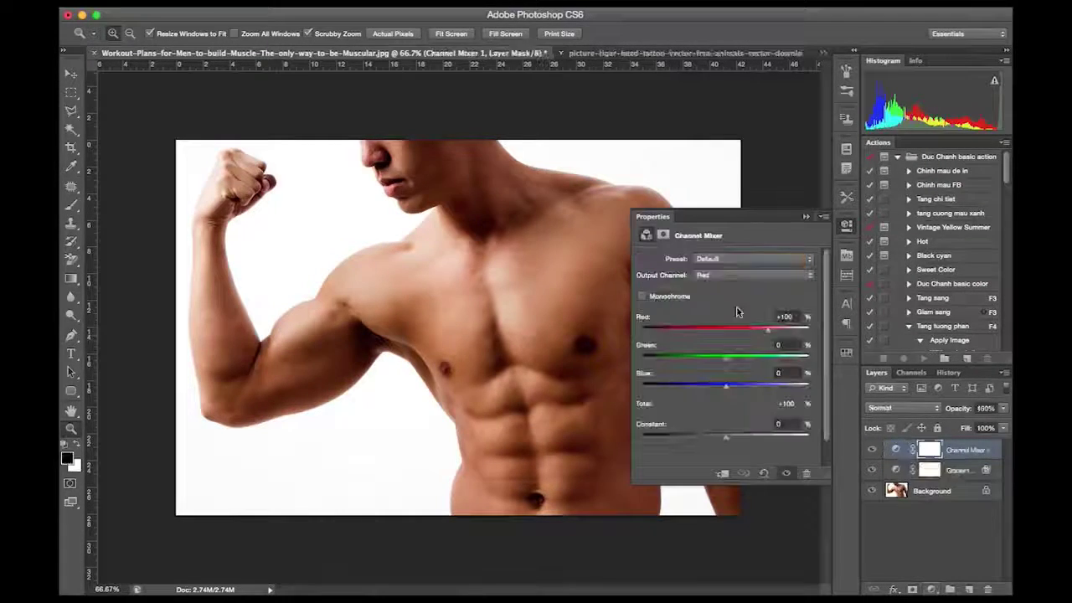
pyautogui.click(737, 258)
pyautogui.click(740, 287)
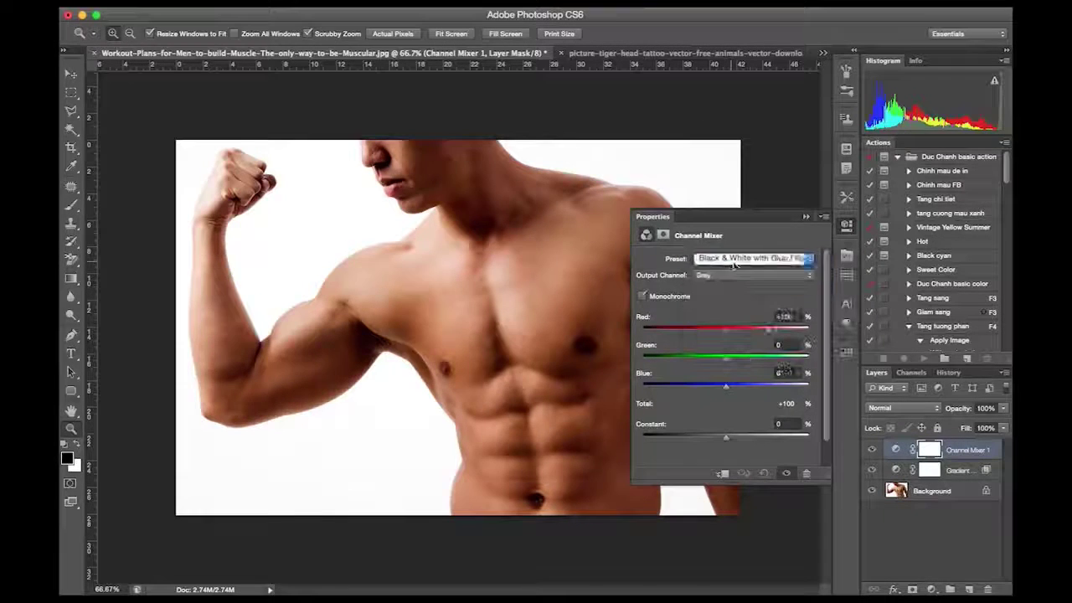
pyautogui.click(737, 259)
pyautogui.click(750, 247)
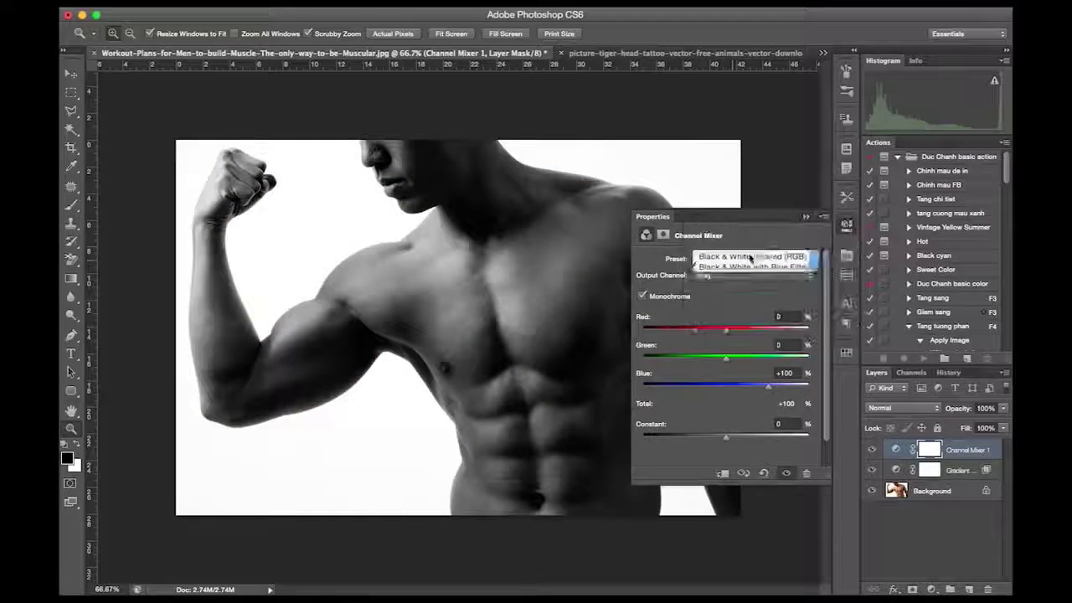
# Cycle through the Green, Orange, Red and Blue Filter presets, settling on Blue Filter
pyautogui.click(751, 259)
pyautogui.click(747, 280)
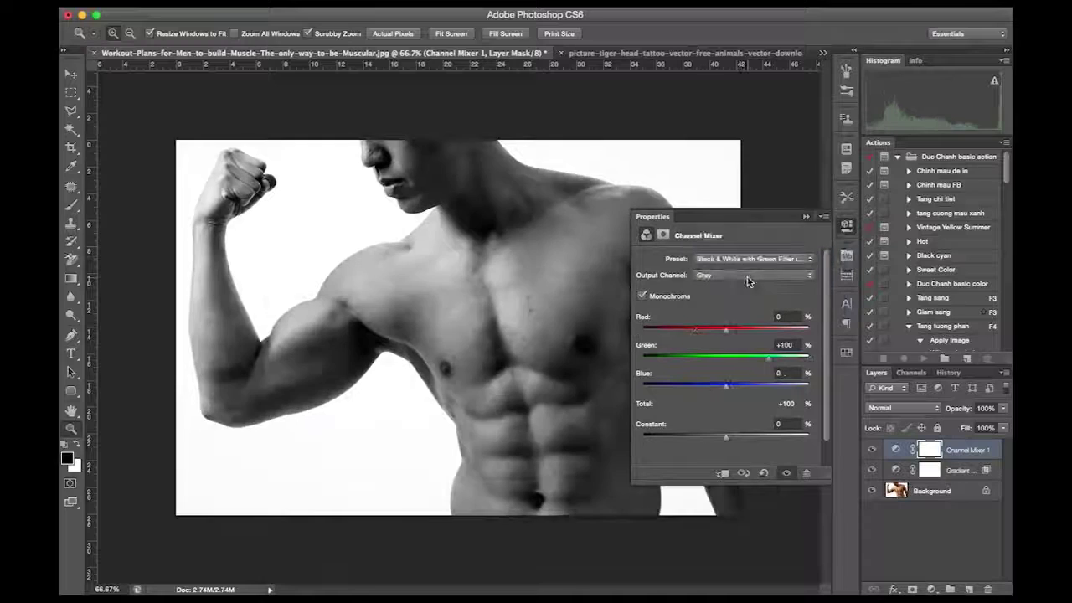
pyautogui.click(749, 261)
pyautogui.click(742, 280)
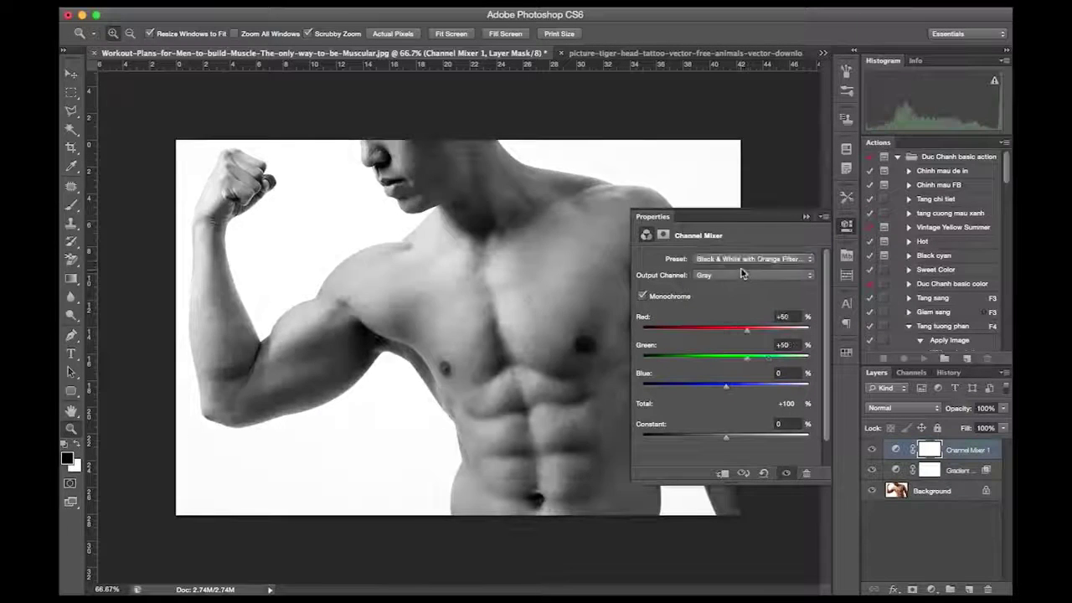
pyautogui.click(741, 259)
pyautogui.click(743, 270)
pyautogui.click(740, 260)
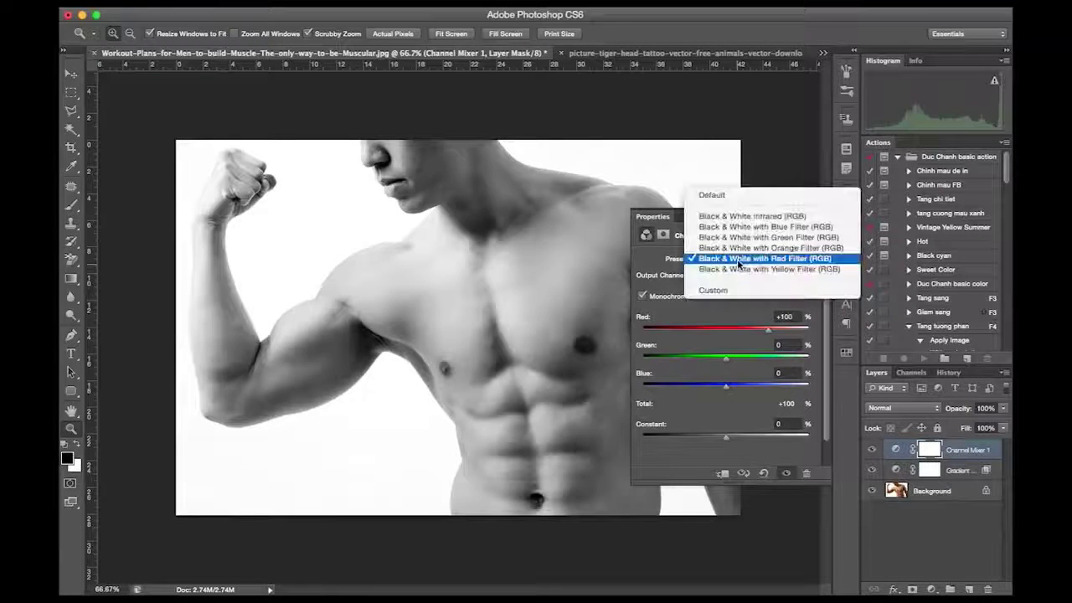
pyautogui.click(747, 228)
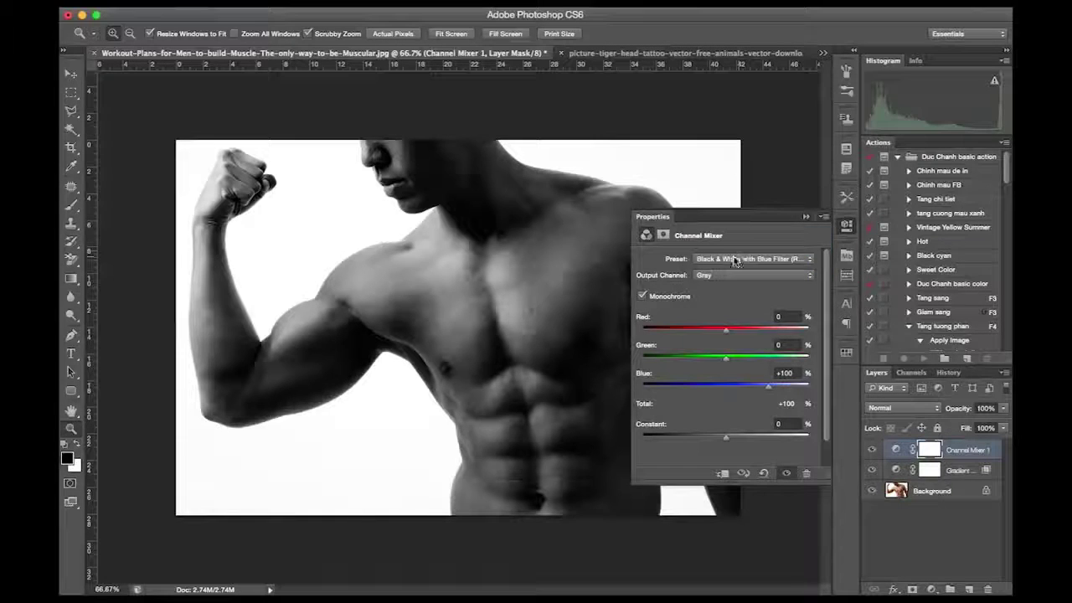
pyautogui.click(735, 260)
pyautogui.click(727, 269)
pyautogui.click(727, 259)
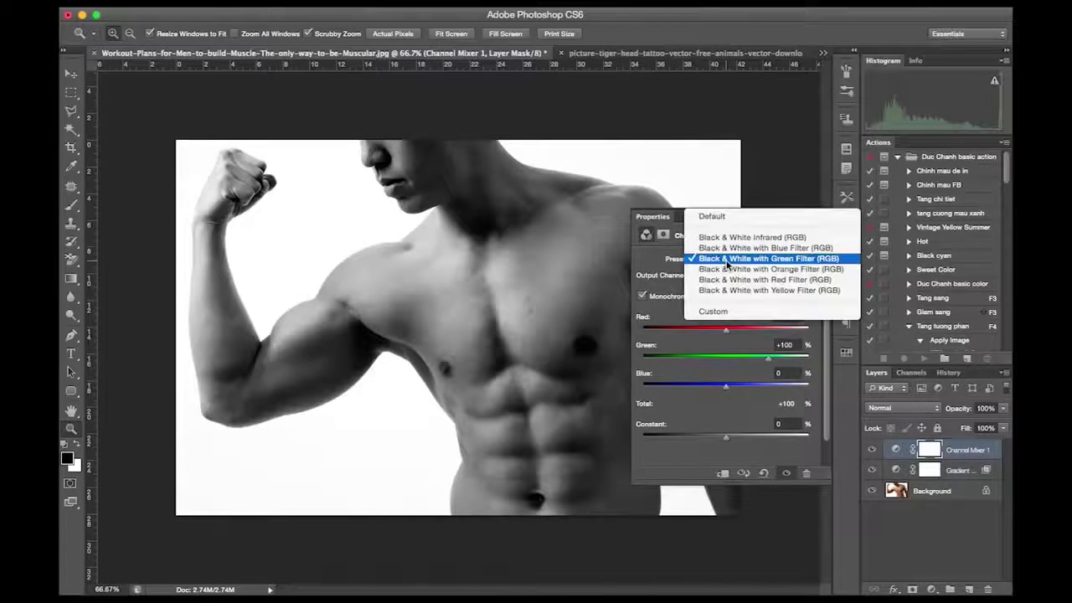
pyautogui.click(723, 248)
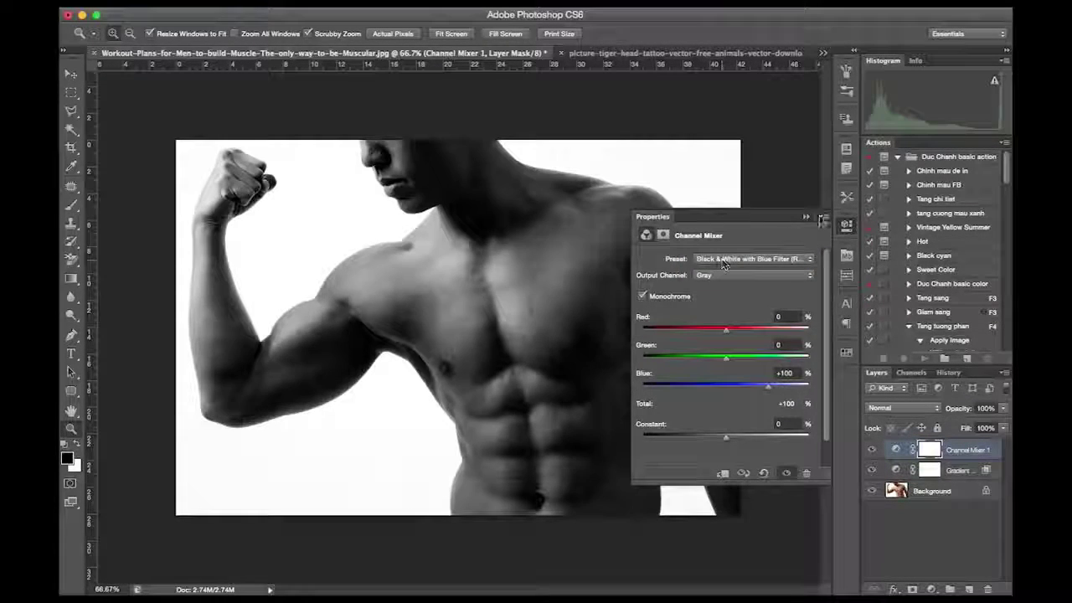
pyautogui.click(805, 216)
# Set the Channel Mixer to 15% opacity, switch it to Green Filter, and compare on and off
pyautogui.moveTo(956, 409); pyautogui.dragTo(905, 426)
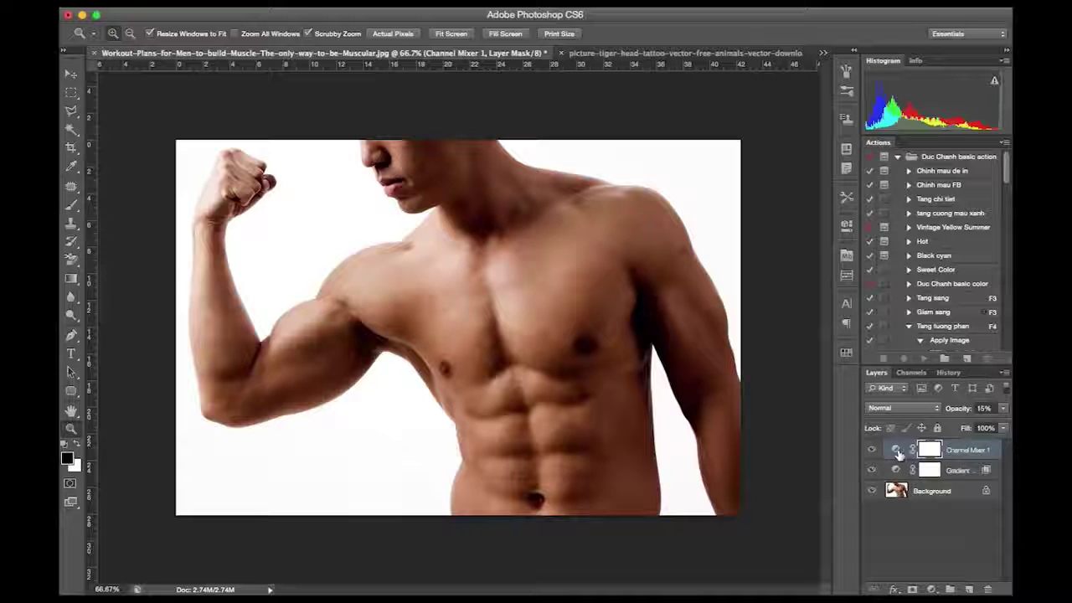
pyautogui.doubleClick(898, 453)
pyautogui.click(727, 259)
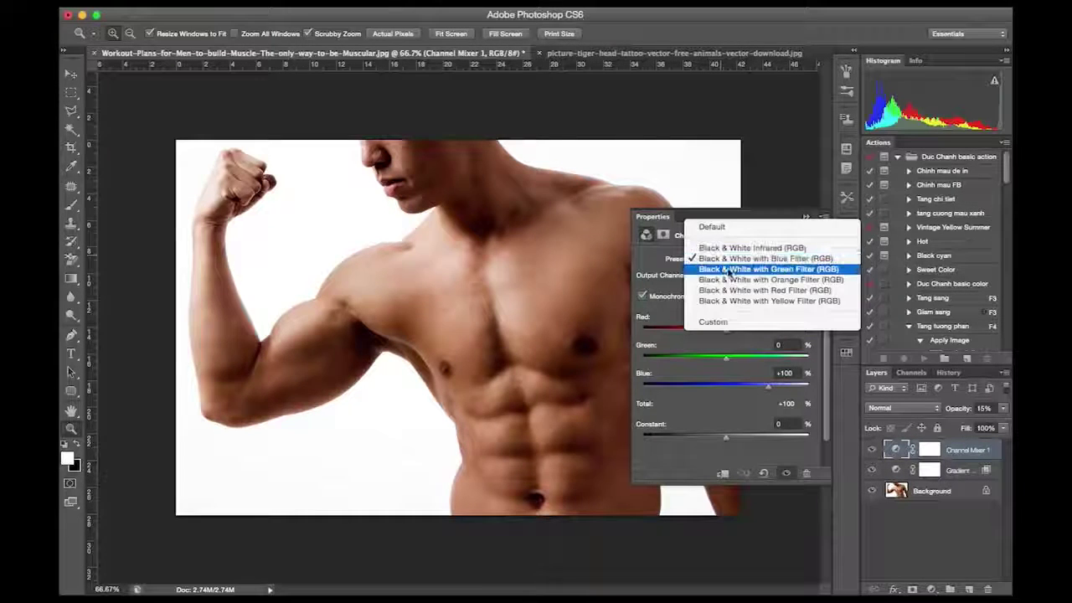
pyautogui.click(728, 269)
pyautogui.click(805, 216)
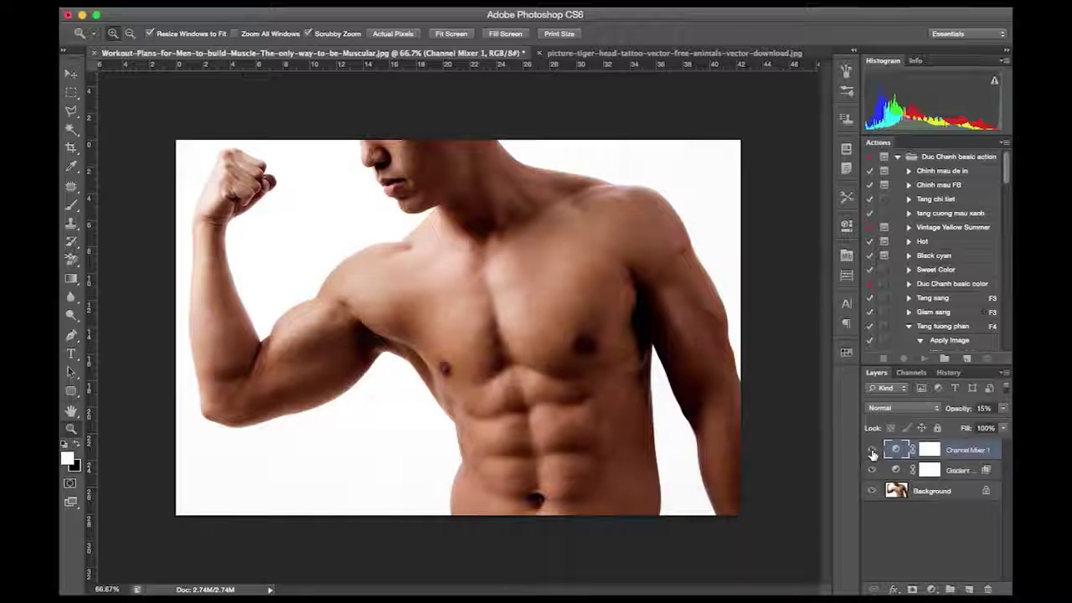
pyautogui.click(872, 450)
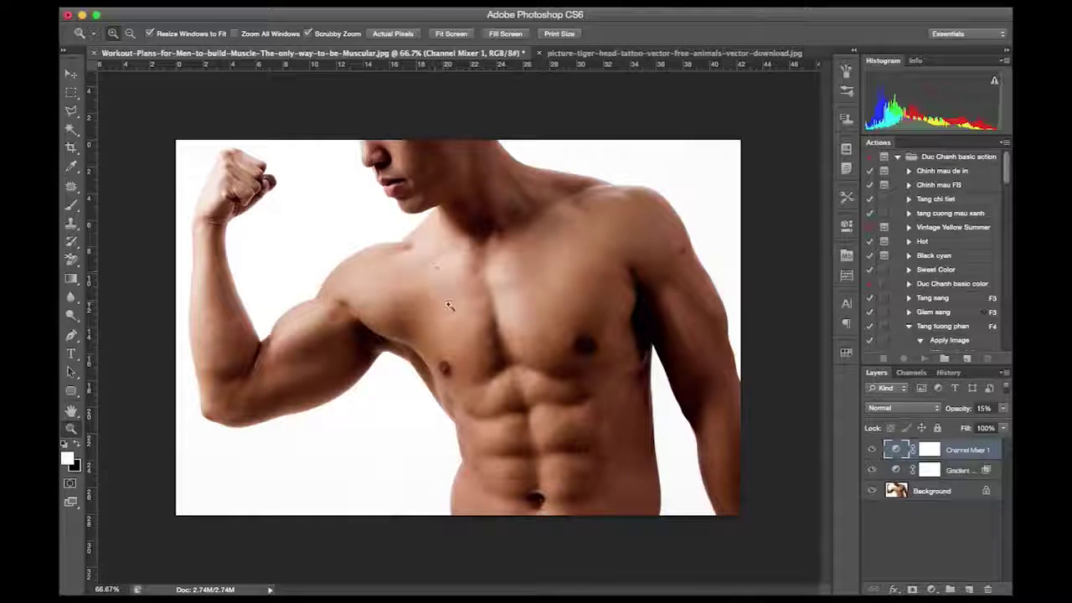
pyautogui.click(872, 450)
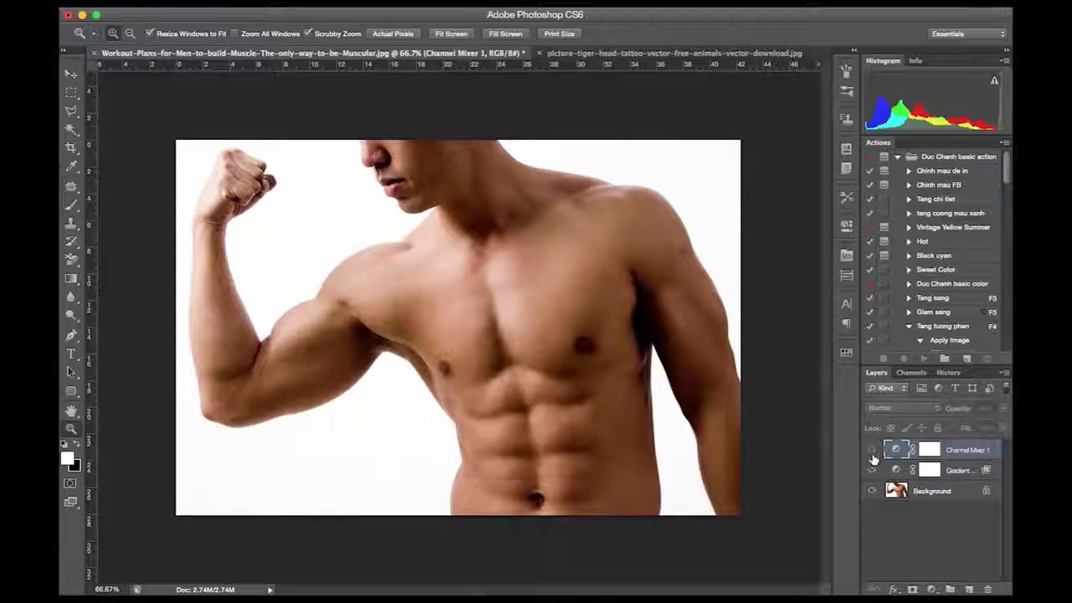
pyautogui.click(872, 451)
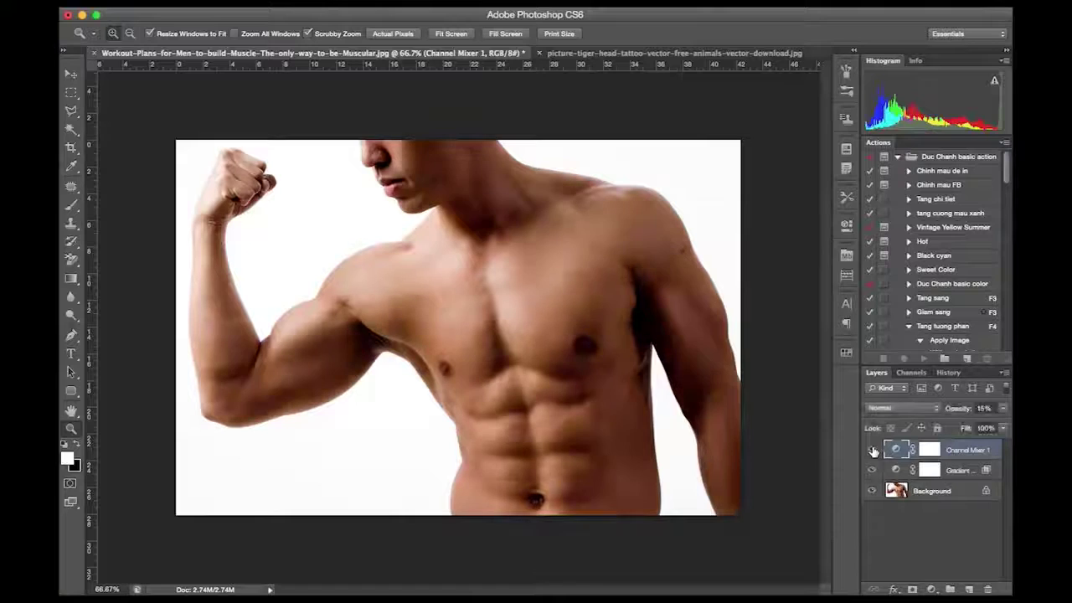
# Add a Brightness/Contrast adjustment layer by mistake and delete it
pyautogui.click(931, 589)
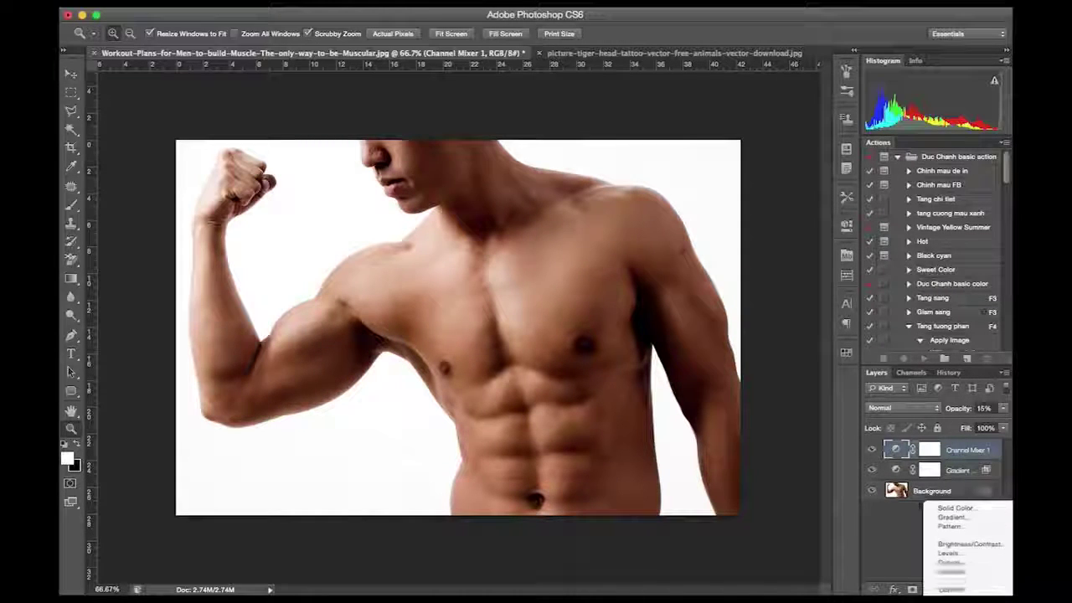
pyautogui.click(967, 534)
pyautogui.click(806, 218)
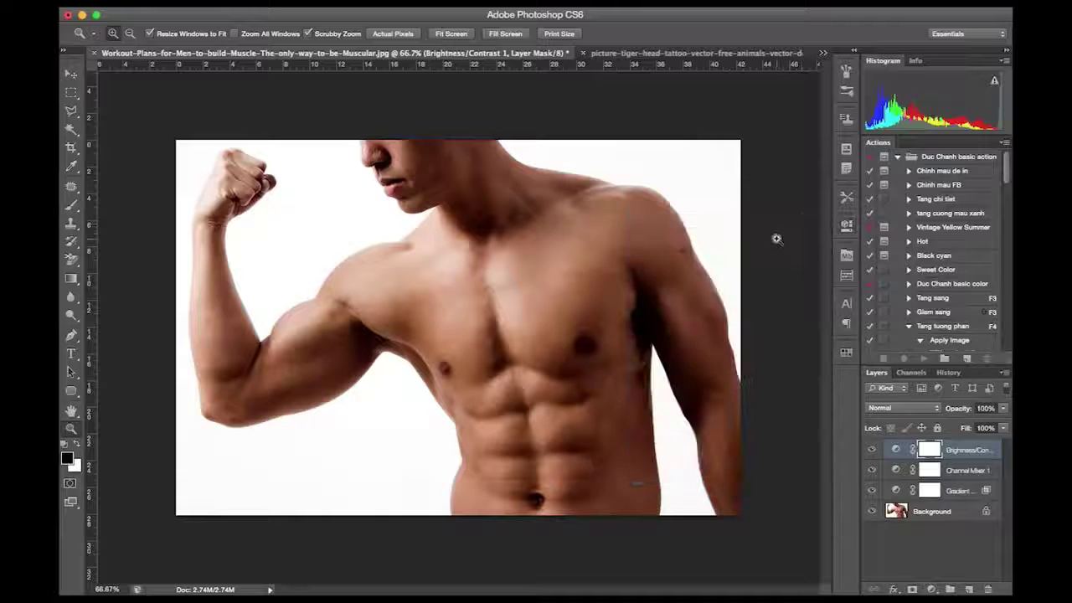
pyautogui.press('Delete')
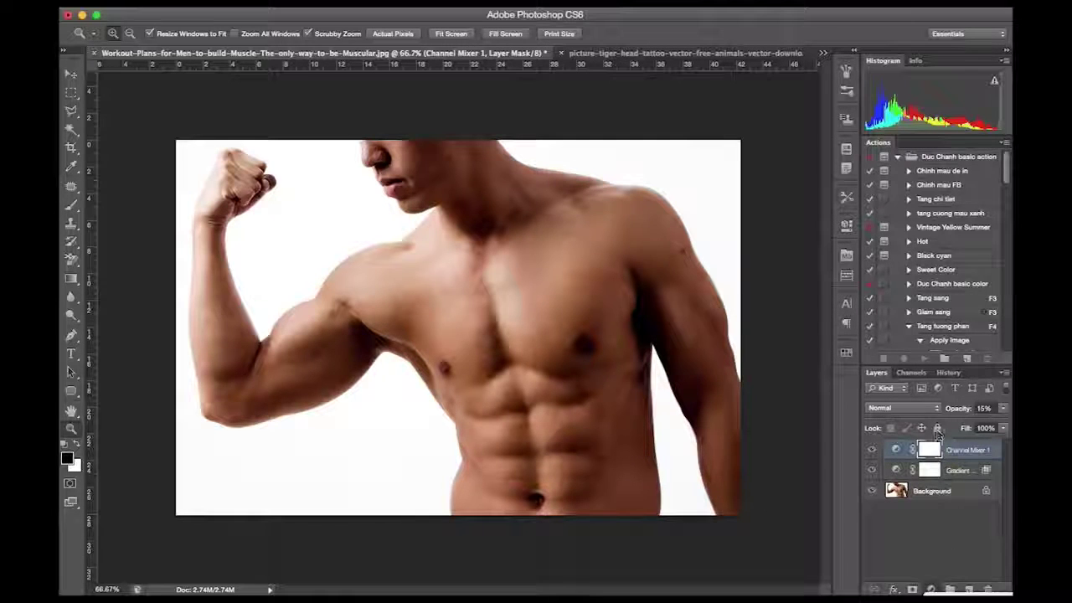
# Add a Curves layer with an S-shaped curve and set its blend mode to Luminosity
pyautogui.click(931, 589)
pyautogui.click(955, 563)
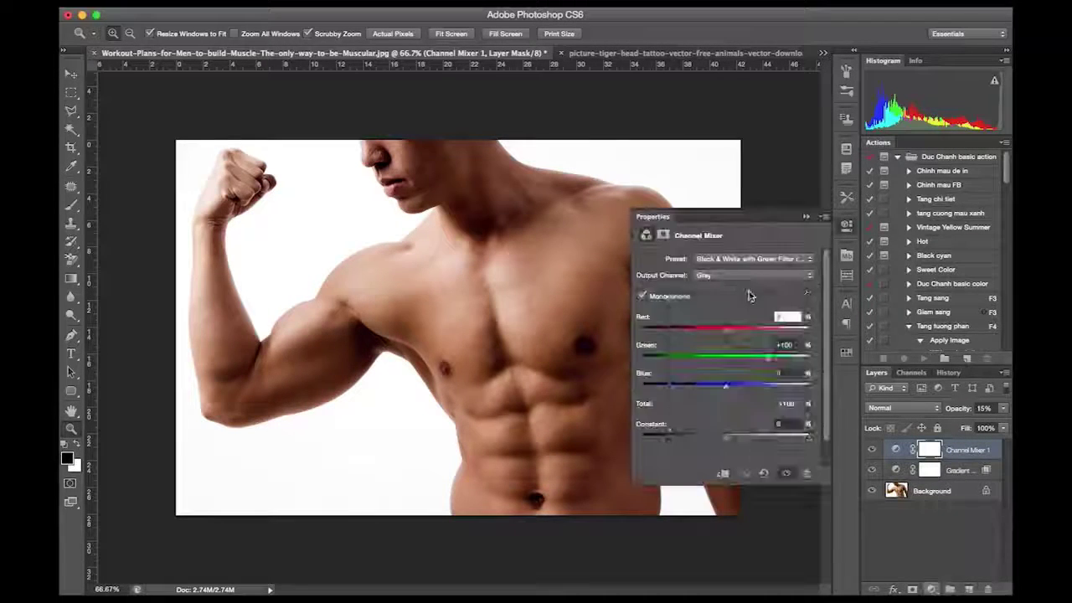
pyautogui.moveTo(733, 367)
pyautogui.mouseDown()
pyautogui.moveTo(732, 353)
pyautogui.moveTo(763, 323)
pyautogui.mouseUp()
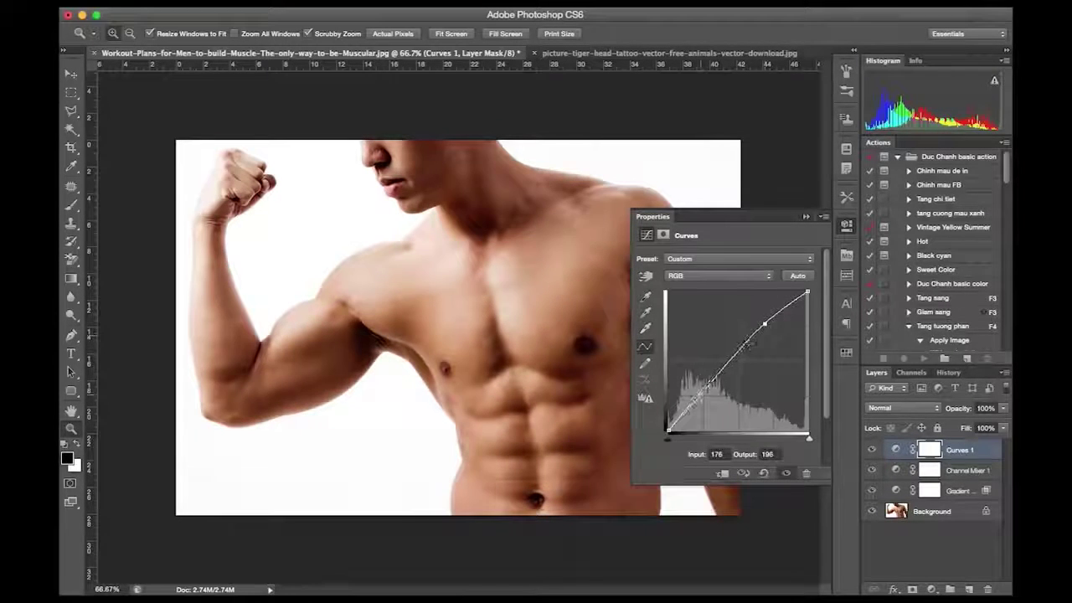
pyautogui.moveTo(701, 391); pyautogui.dragTo(702, 404)
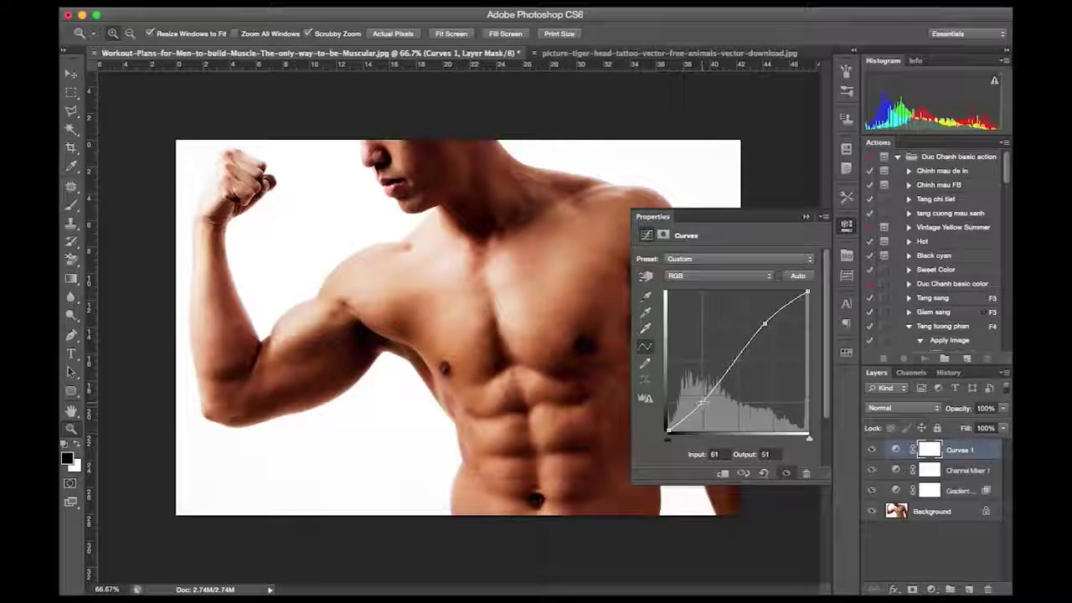
pyautogui.click(808, 218)
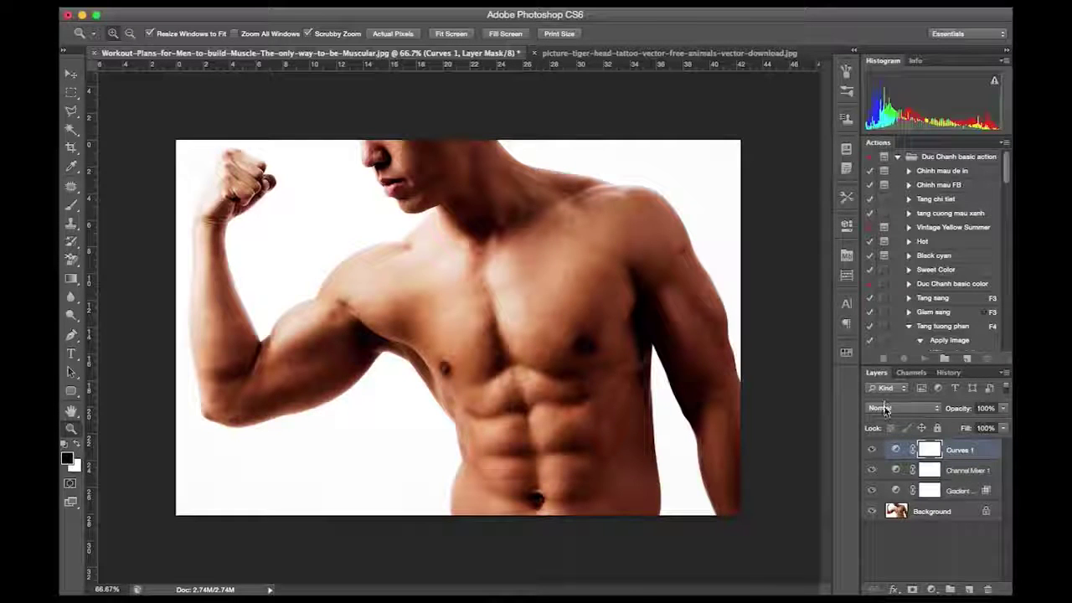
pyautogui.click(888, 408)
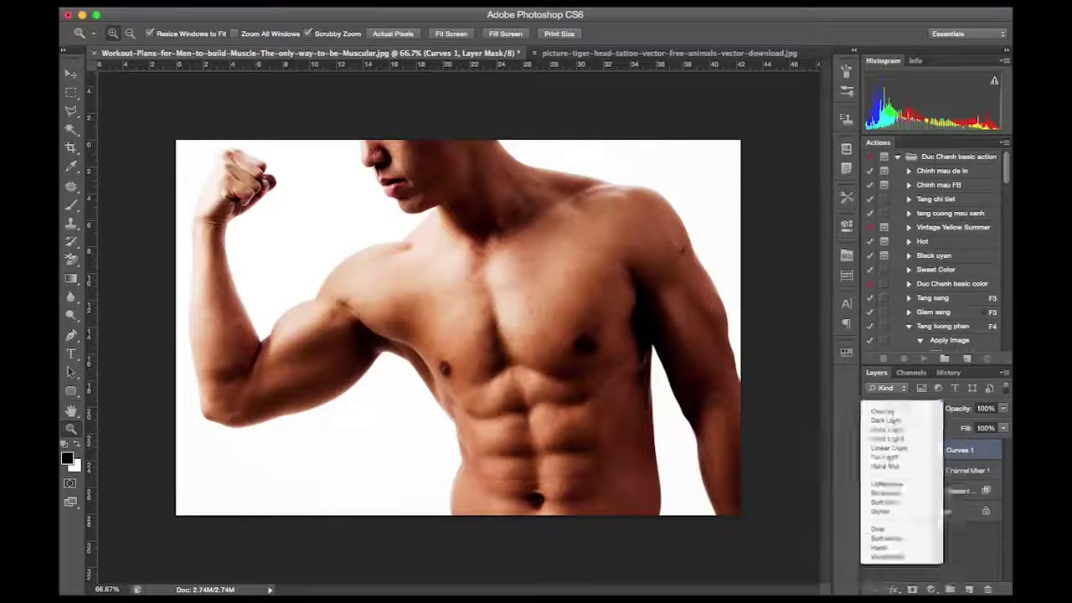
pyautogui.click(887, 568)
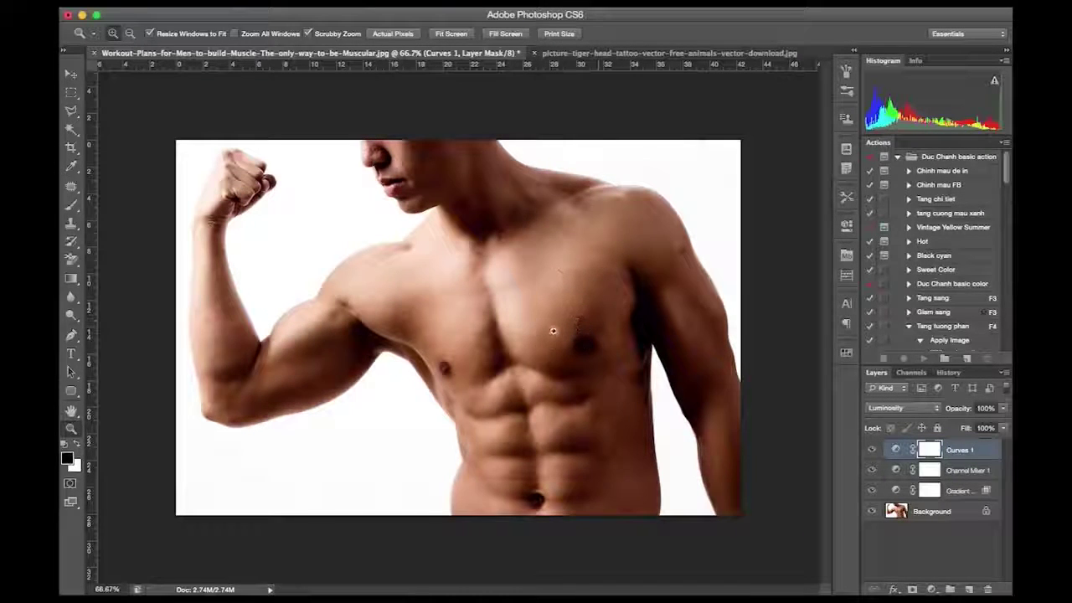
# Group the three adjustment layers into Group 1 and toggle it to compare before and after
pyautogui.keyDown('shift'); pyautogui.click(955, 491); pyautogui.keyUp('shift')
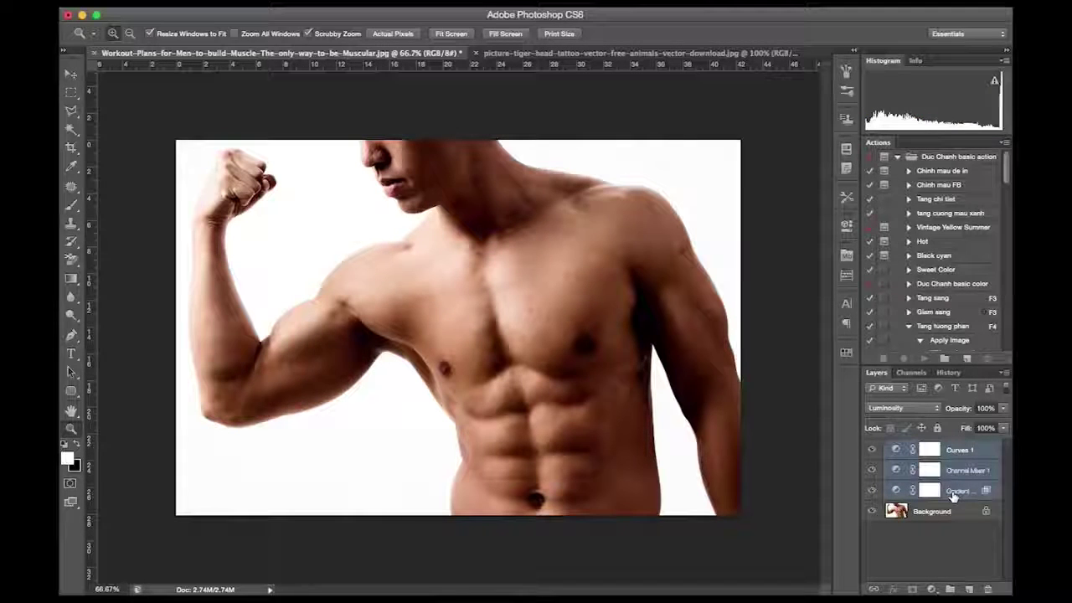
pyautogui.press('super+g')
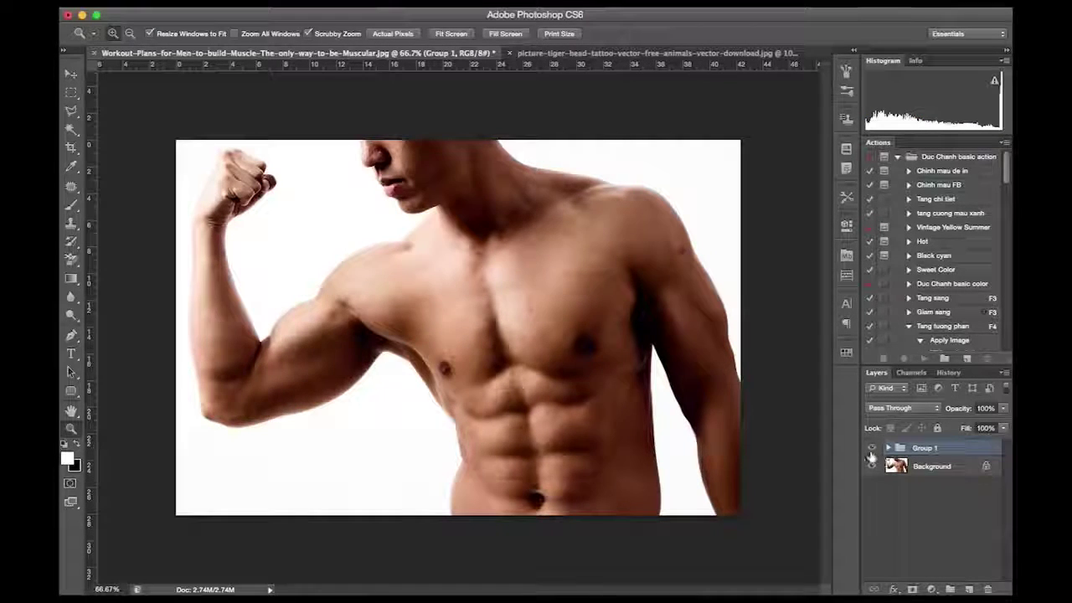
pyautogui.click(871, 448)
pyautogui.click(870, 450)
pyautogui.click(871, 449)
pyautogui.click(870, 450)
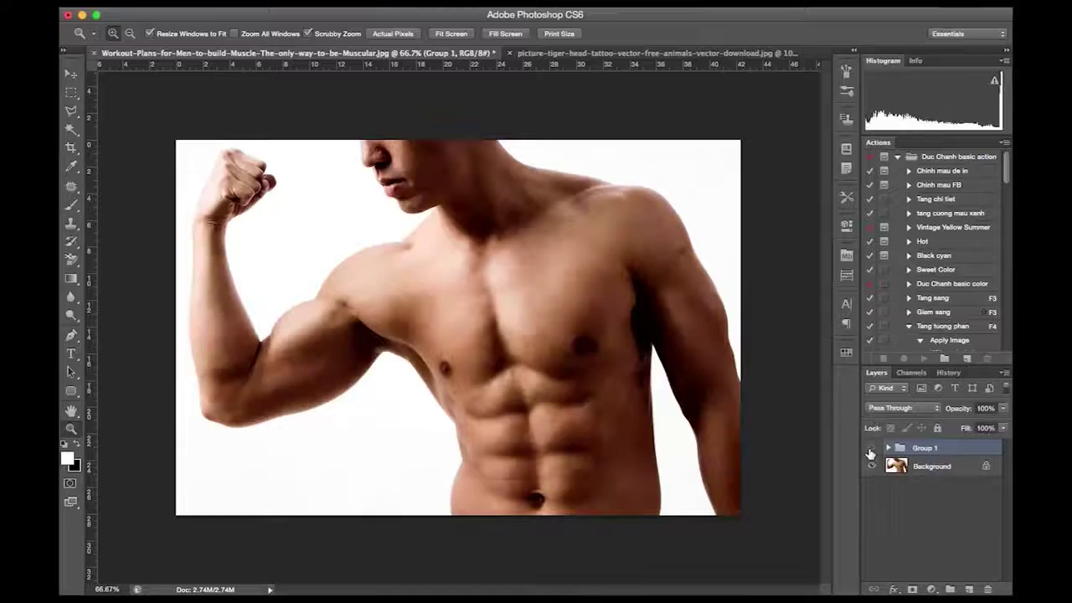
pyautogui.click(870, 449)
pyautogui.click(871, 449)
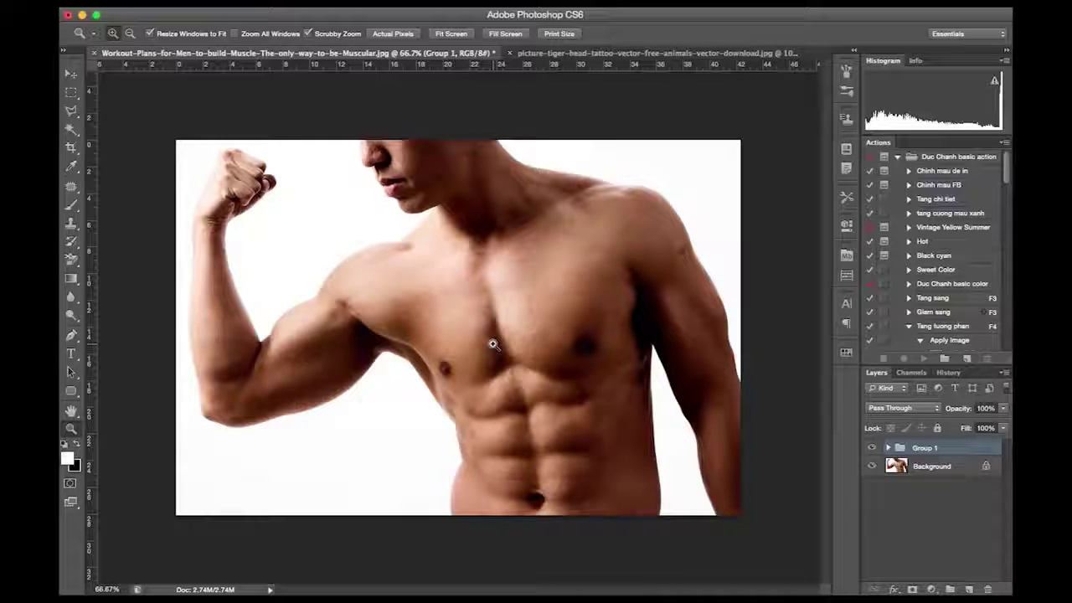
# Add a Black & White layer with the Auto mix and a slight Reds tweak, then start Save As
pyautogui.click(931, 588)
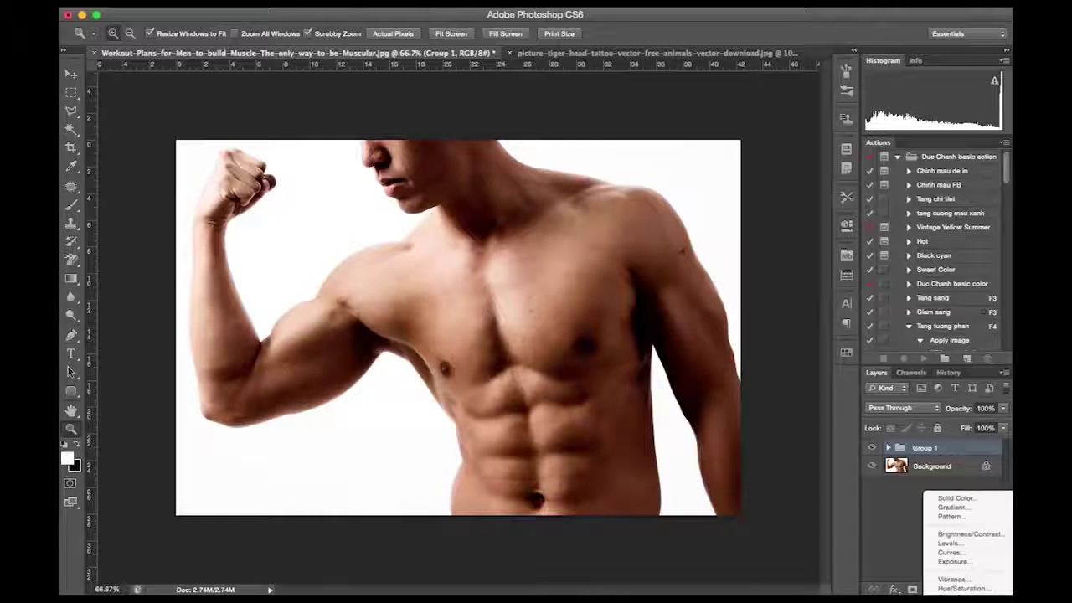
pyautogui.click(954, 586)
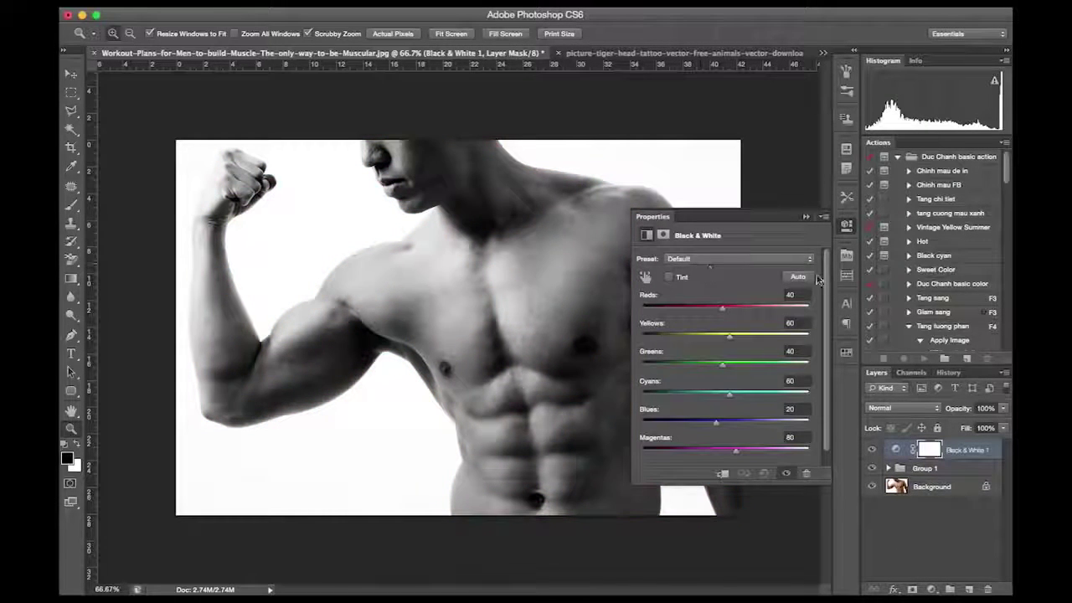
pyautogui.click(799, 278)
pyautogui.moveTo(714, 307); pyautogui.dragTo(716, 313)
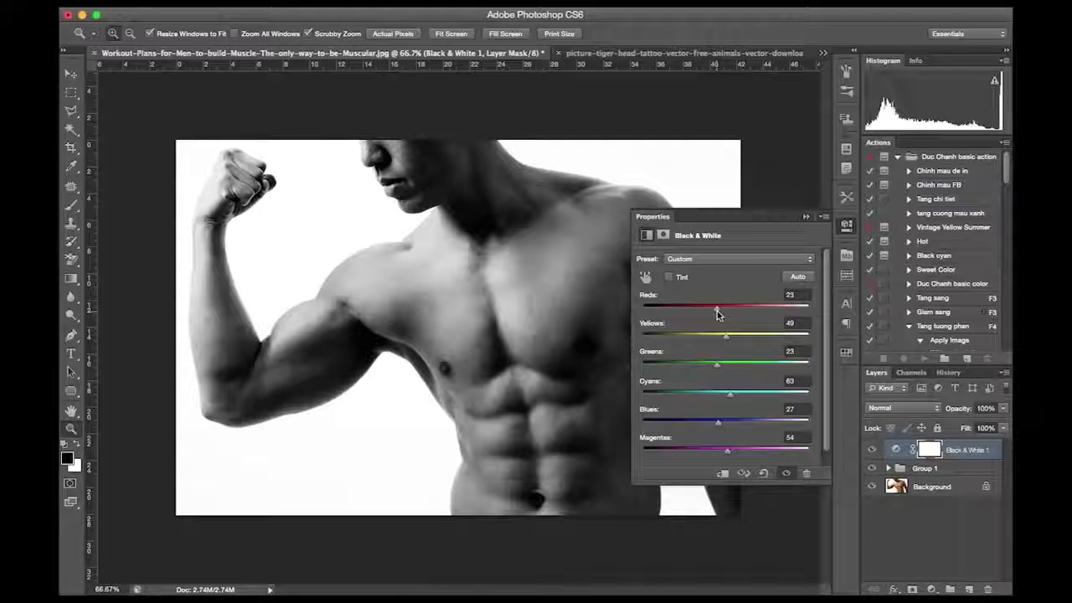
pyautogui.click(806, 217)
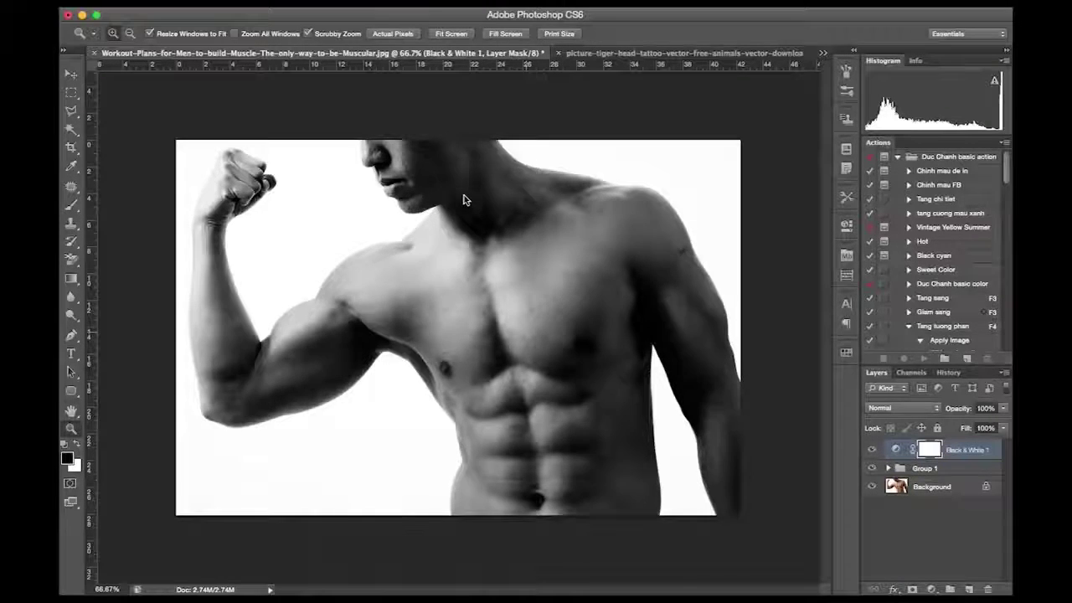
pyautogui.hotkey('ctrl', 'shift', 's')
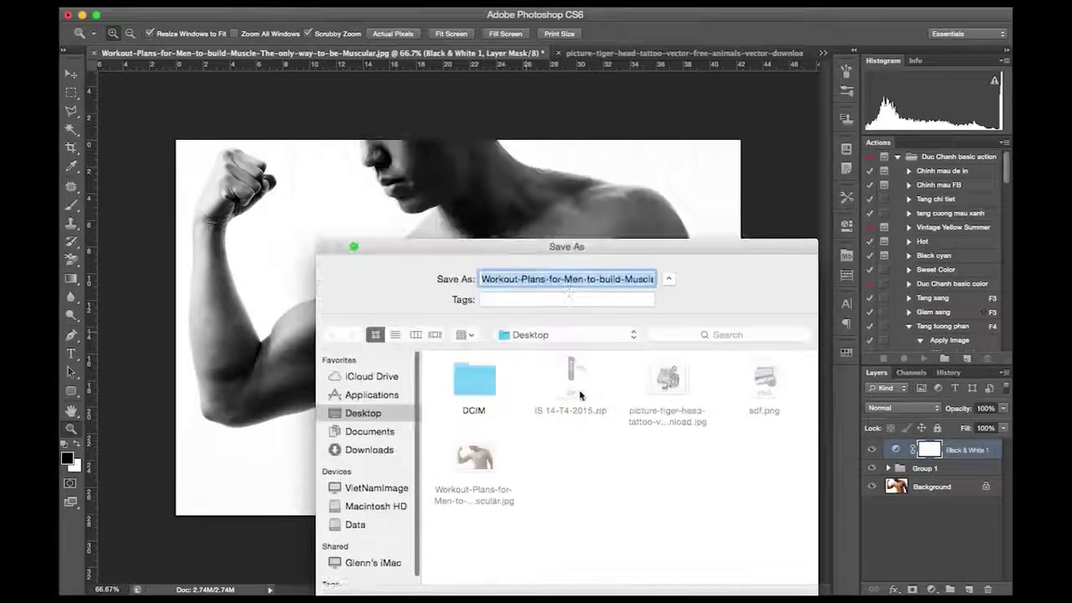
# Save the grayscale image as displace.psd in Photoshop format
pyautogui.moveTo(567, 109); pyautogui.dragTo(566, 69)
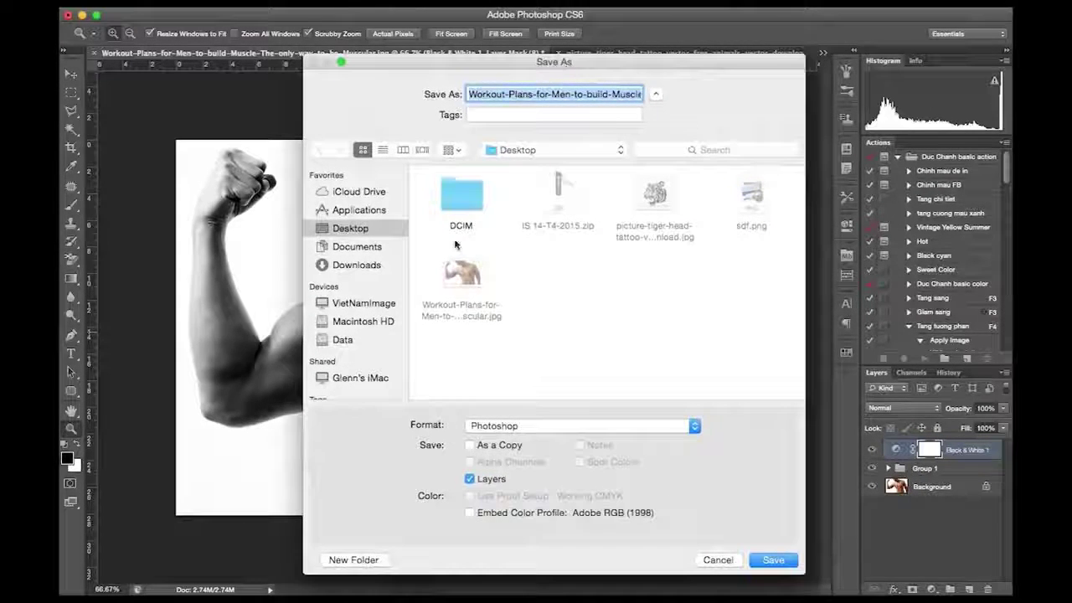
pyautogui.click(531, 426)
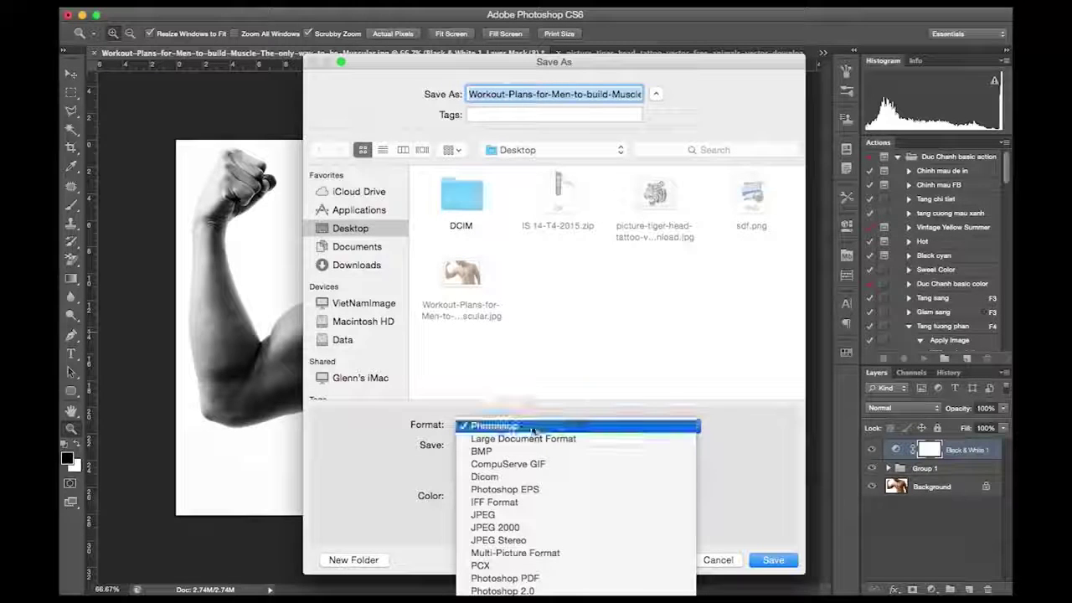
pyautogui.click(529, 427)
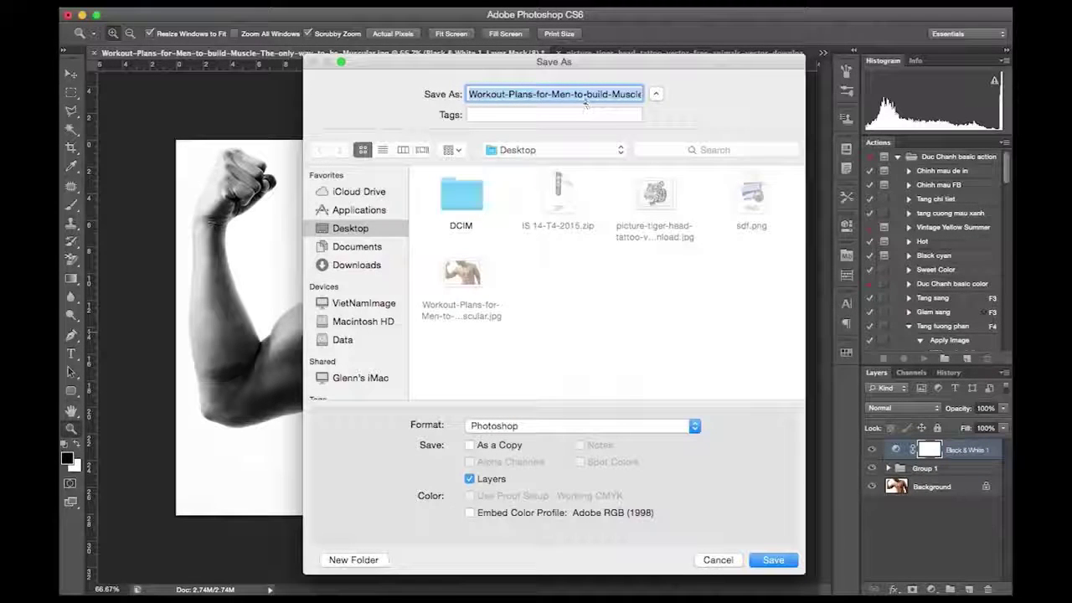
pyautogui.write('display')
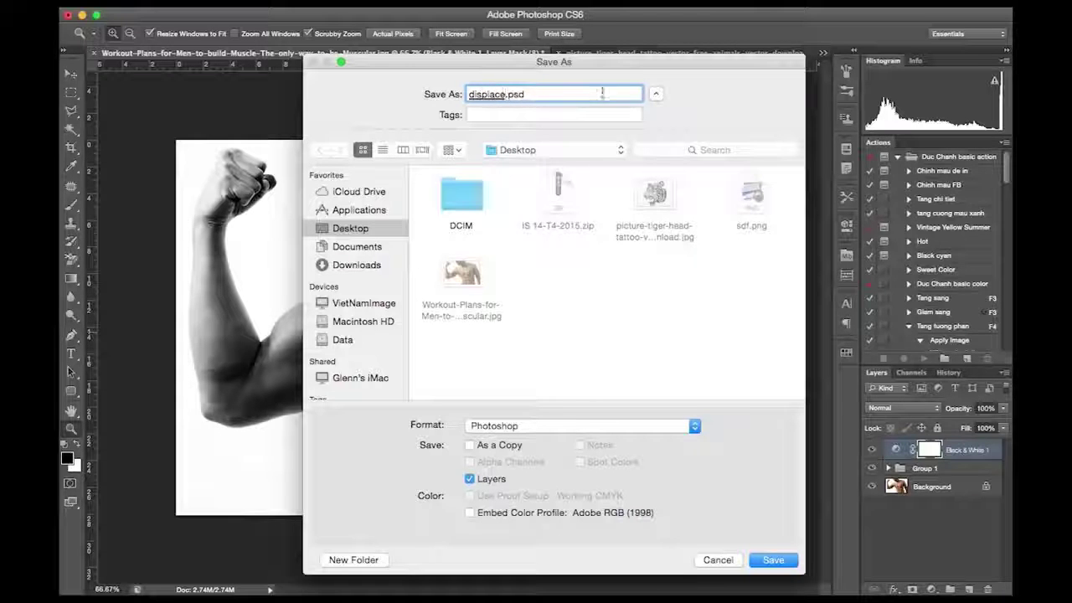
pyautogui.click(779, 560)
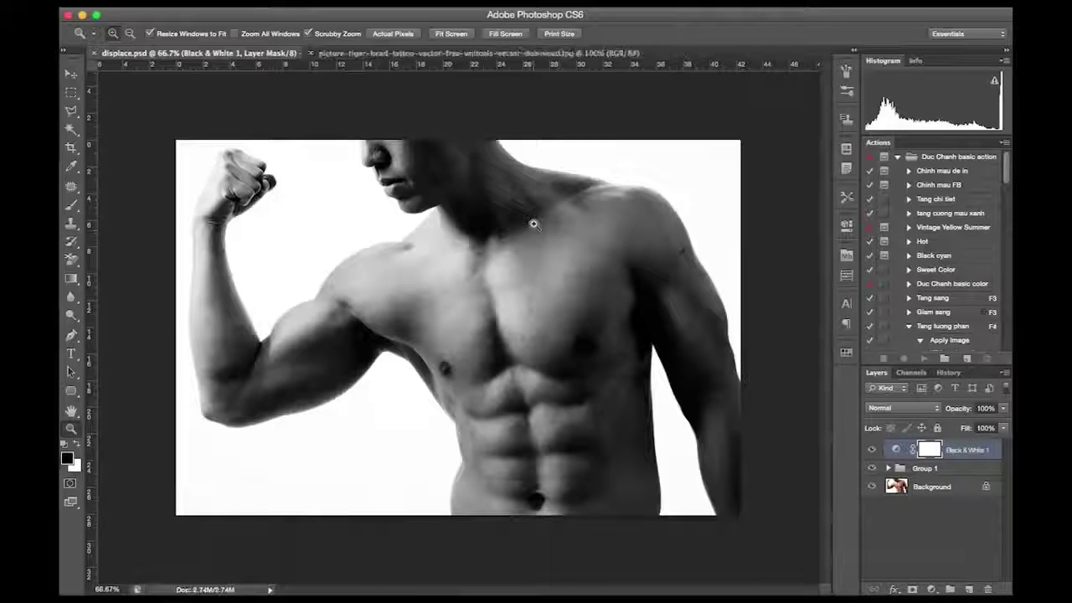
# Delete the Black & White layer, then paste the tiger artwork into displace.psd over the chest
pyautogui.press('Delete')
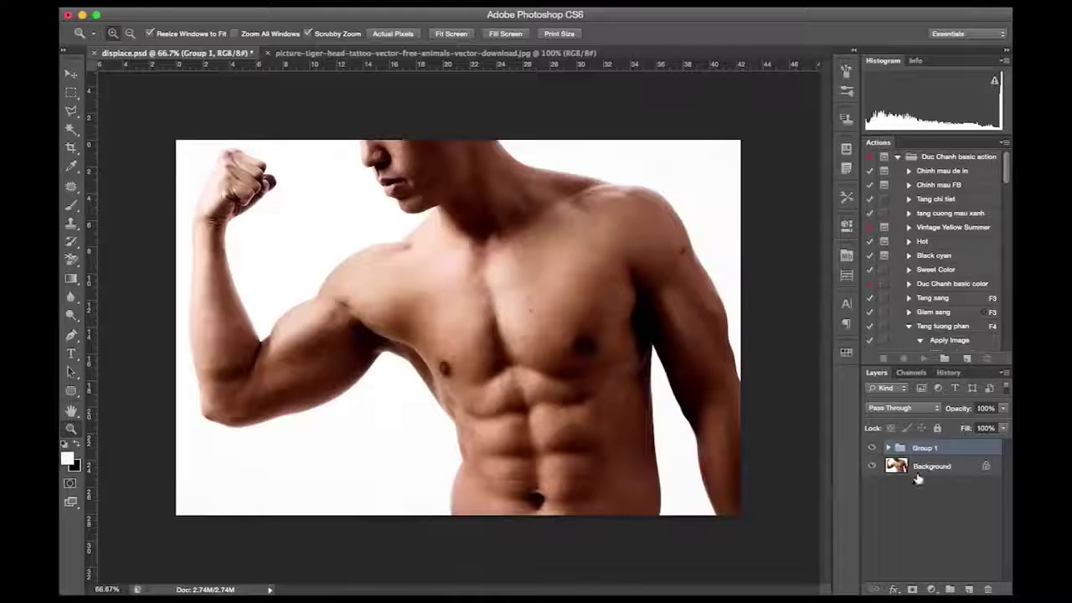
pyautogui.click(376, 53)
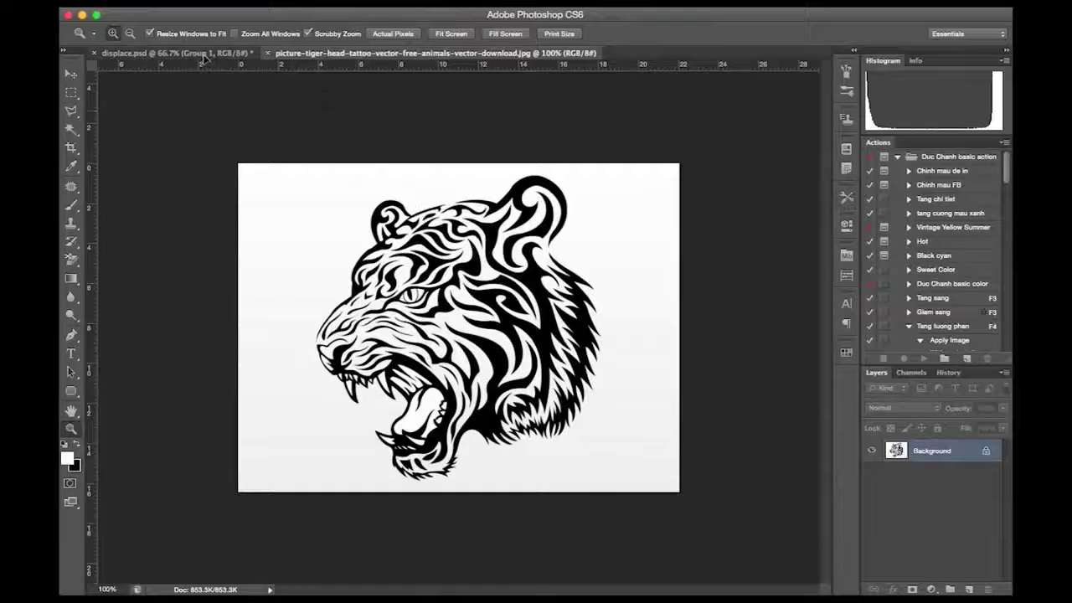
pyautogui.click(204, 54)
pyautogui.hotkey('ctrl', 'v')
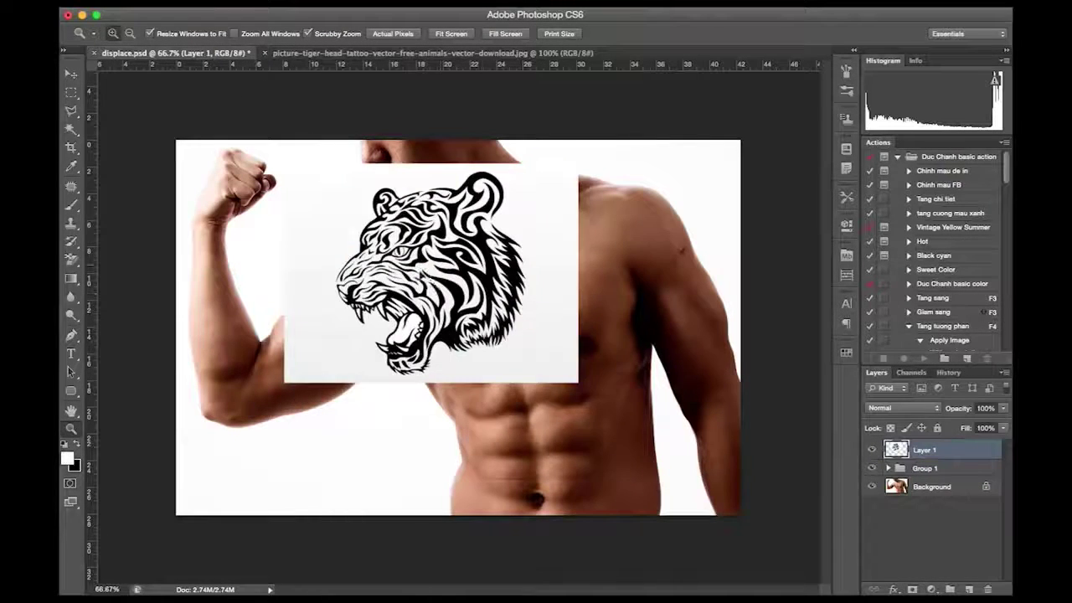
pyautogui.moveTo(398, 239); pyautogui.dragTo(489, 286)
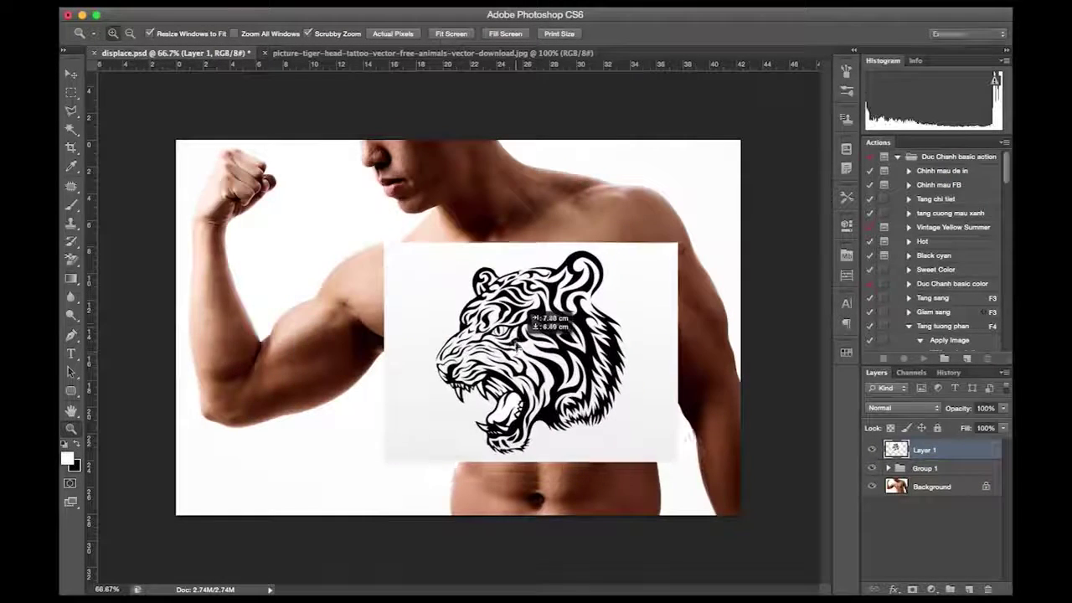
# Open and cancel the tiger layer's blending settings, then bring up its layer options menu
pyautogui.doubleClick(967, 453)
pyautogui.click(943, 146)
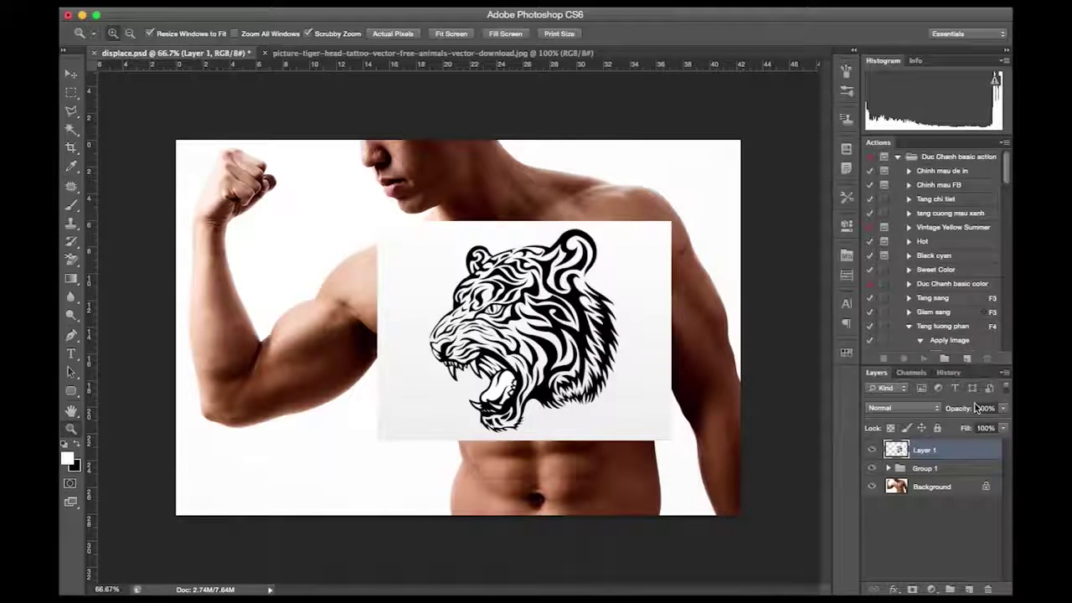
pyautogui.rightClick(963, 460)
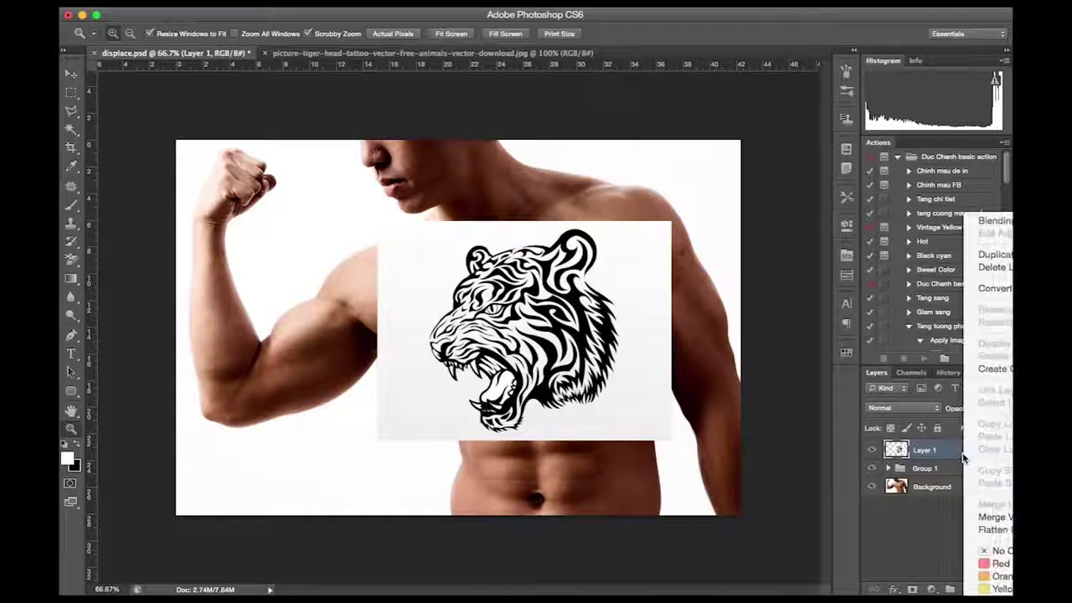
# Split Layer 1's This Layer white Blend If slider to 0/142 to drop the tiger's white backdrop
pyautogui.click(995, 221)
pyautogui.moveTo(742, 109)
pyautogui.mouseDown()
pyautogui.moveTo(747, 69)
pyautogui.moveTo(798, 38)
pyautogui.mouseUp()
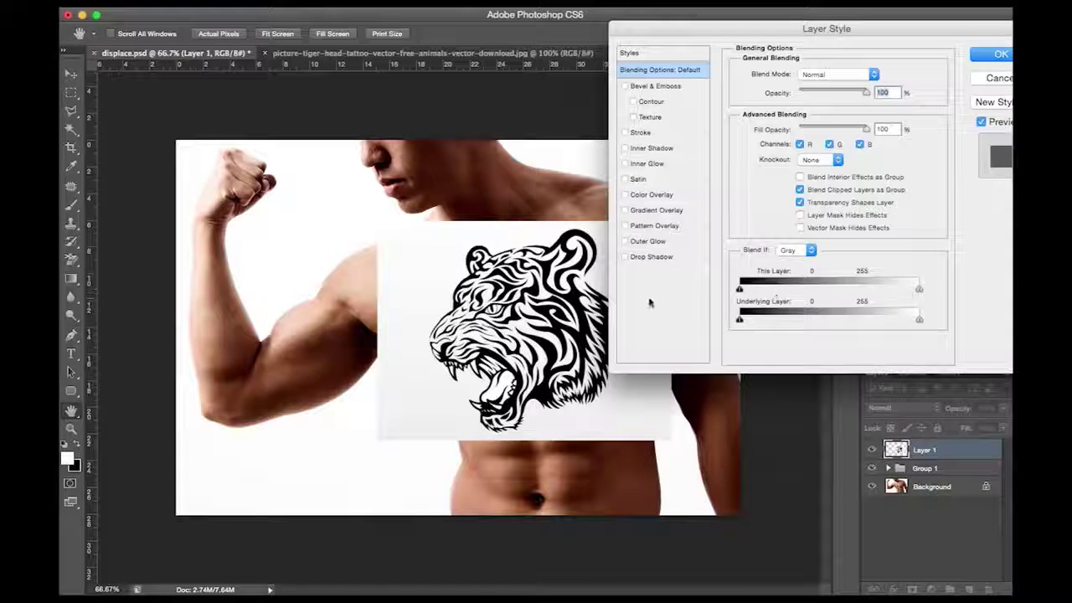
pyautogui.moveTo(753, 39)
pyautogui.mouseDown()
pyautogui.moveTo(787, 52)
pyautogui.moveTo(795, 40)
pyautogui.mouseUp()
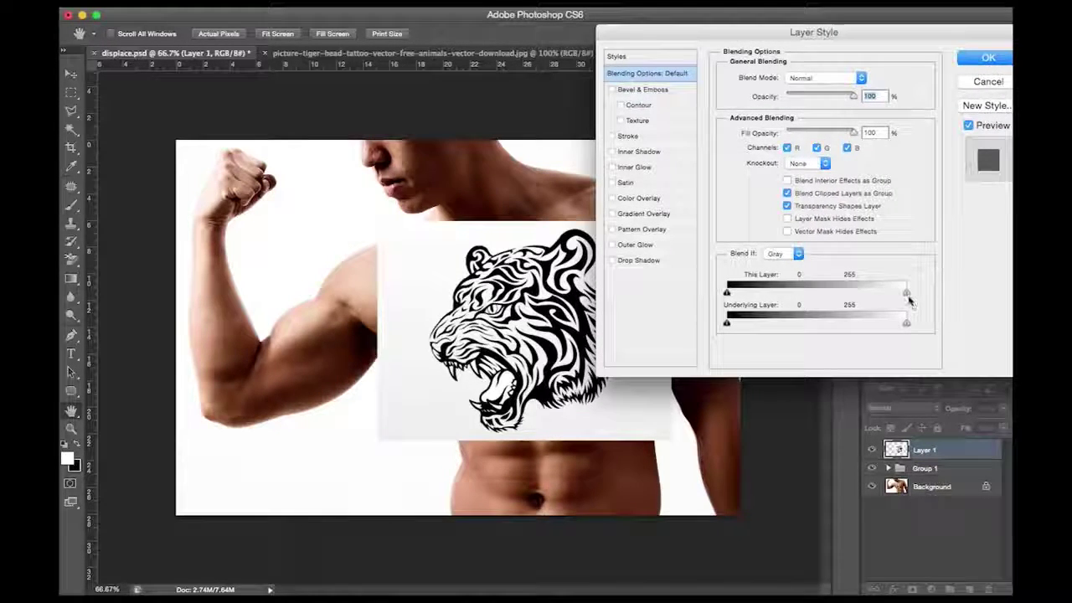
pyautogui.moveTo(898, 293); pyautogui.dragTo(835, 293)
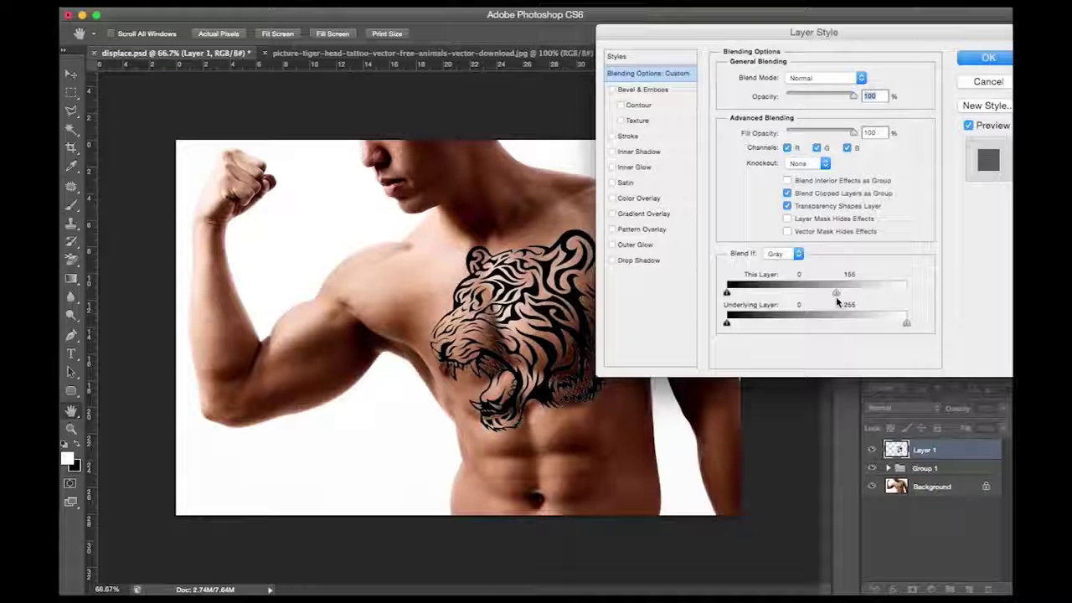
pyautogui.press('alt')
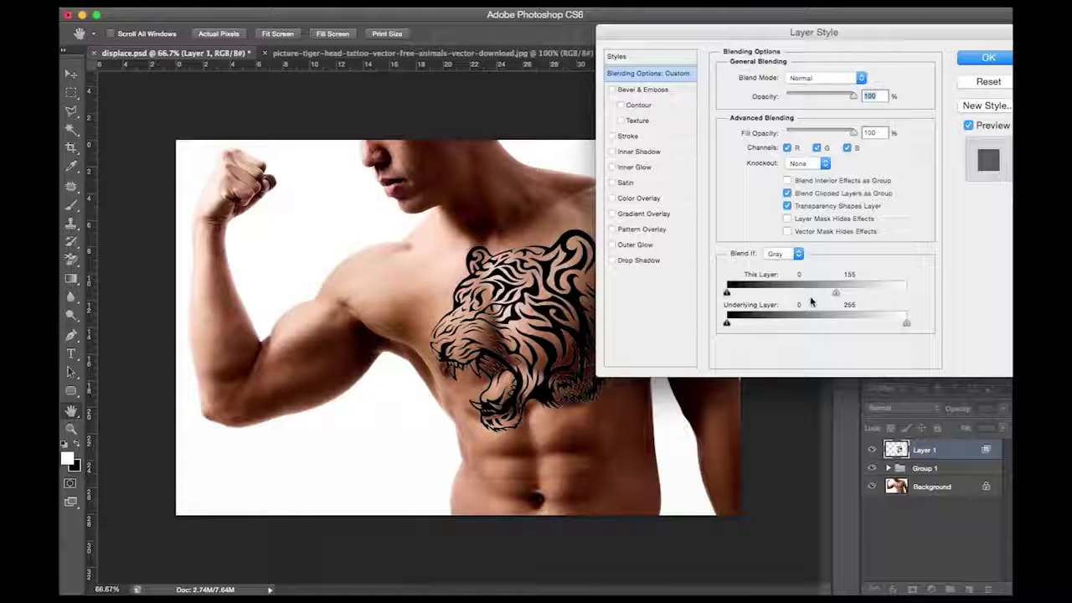
pyautogui.moveTo(836, 292); pyautogui.dragTo(797, 294)
pyautogui.moveTo(767, 295); pyautogui.dragTo(726, 293)
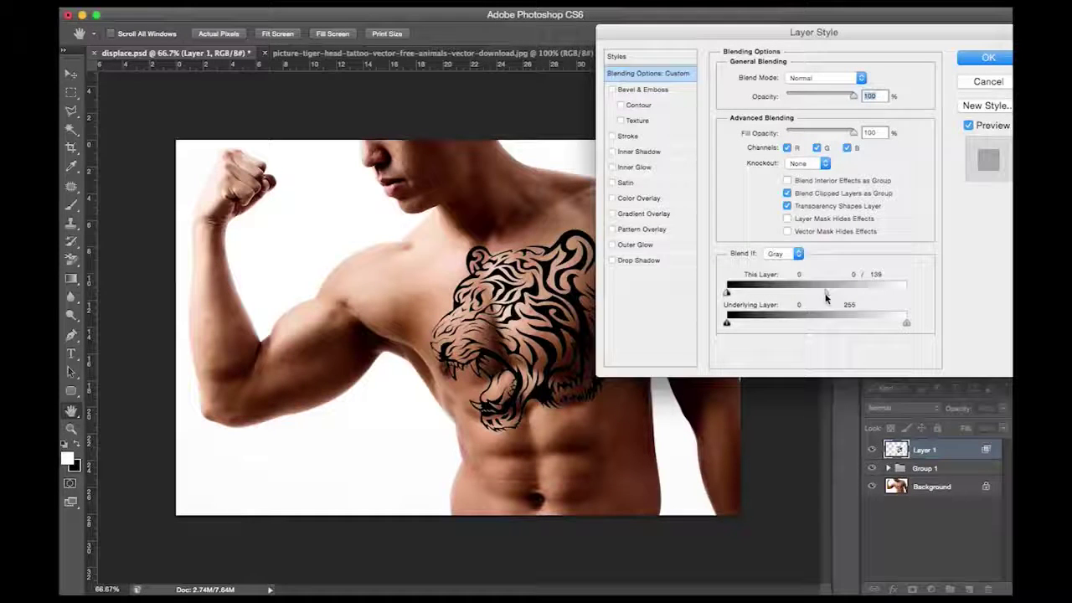
pyautogui.moveTo(836, 293); pyautogui.dragTo(827, 293)
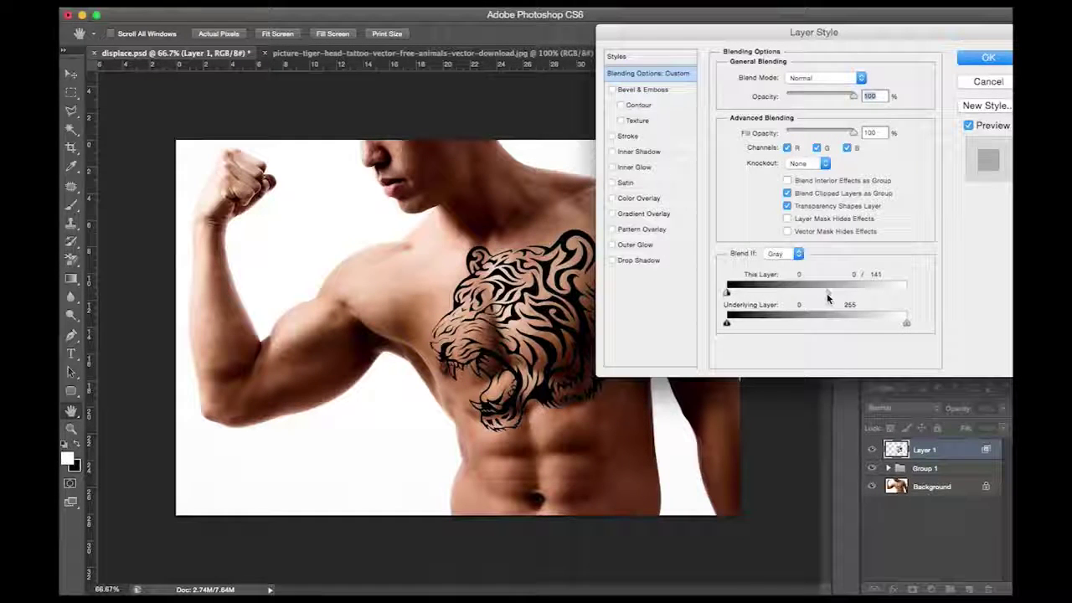
pyautogui.click(968, 125)
pyautogui.click(968, 125)
pyautogui.click(967, 125)
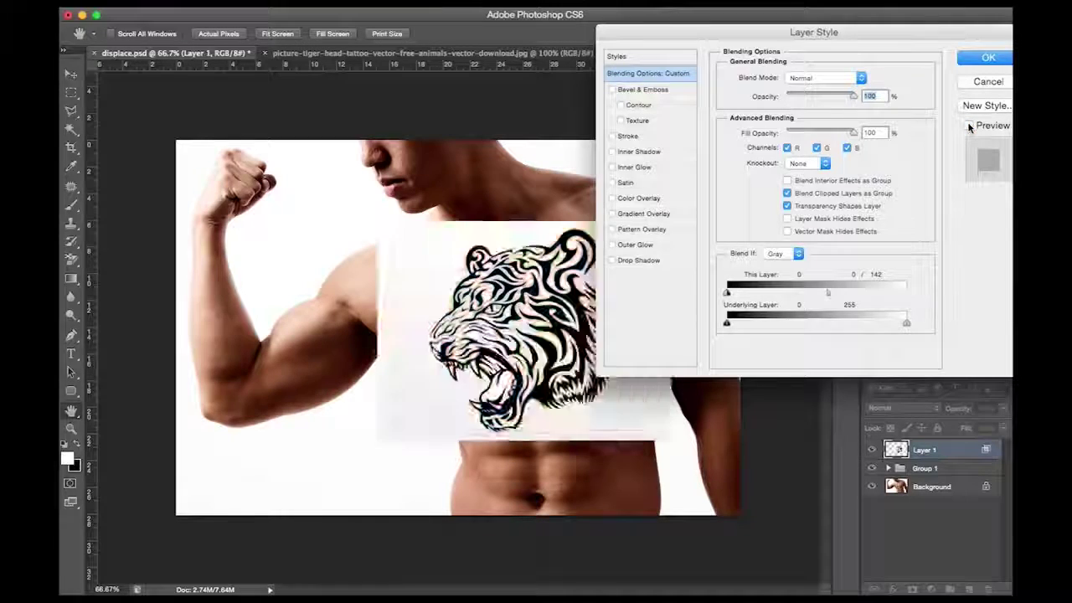
pyautogui.click(968, 125)
# Confirm the tiger's blending settings and zoom in on the tattoo, then back out to the whole figure
pyautogui.click(987, 58)
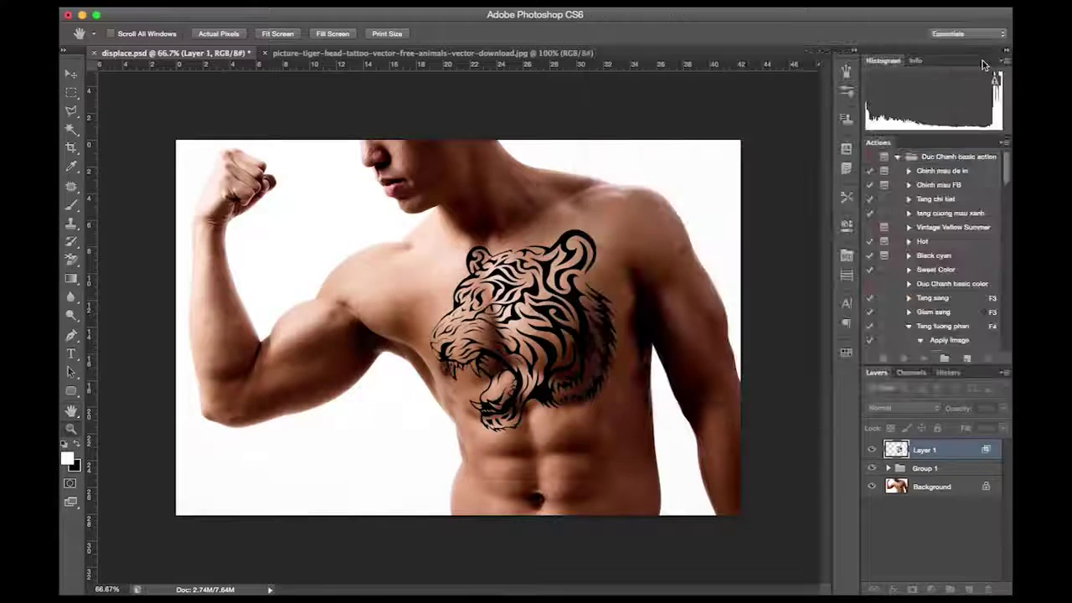
pyautogui.press('z')
pyautogui.click(434, 312)
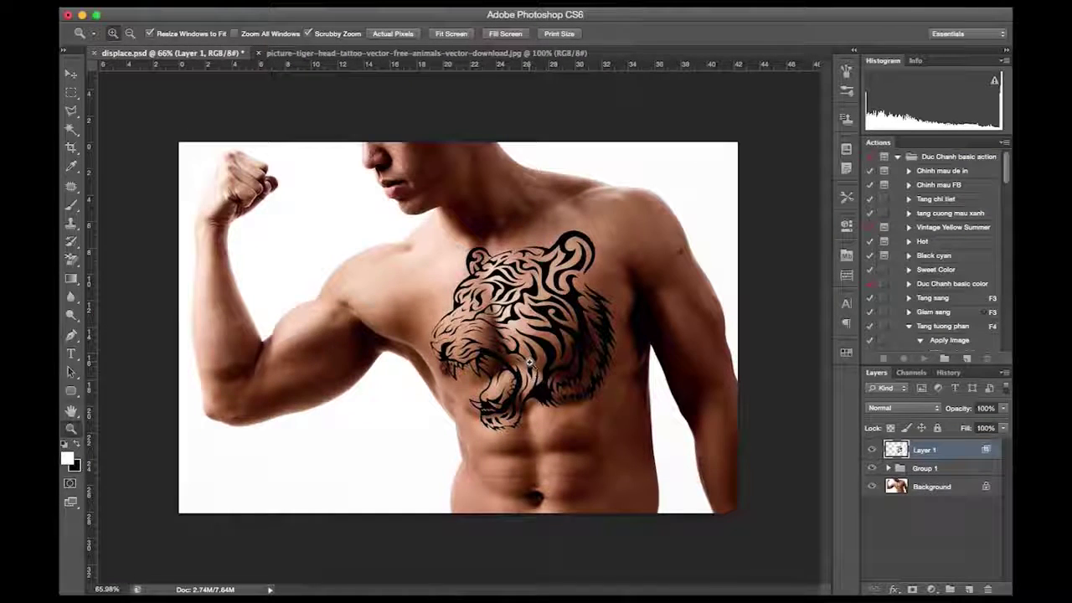
pyautogui.keyDown('alt'); pyautogui.click(539, 345); pyautogui.keyUp('alt')
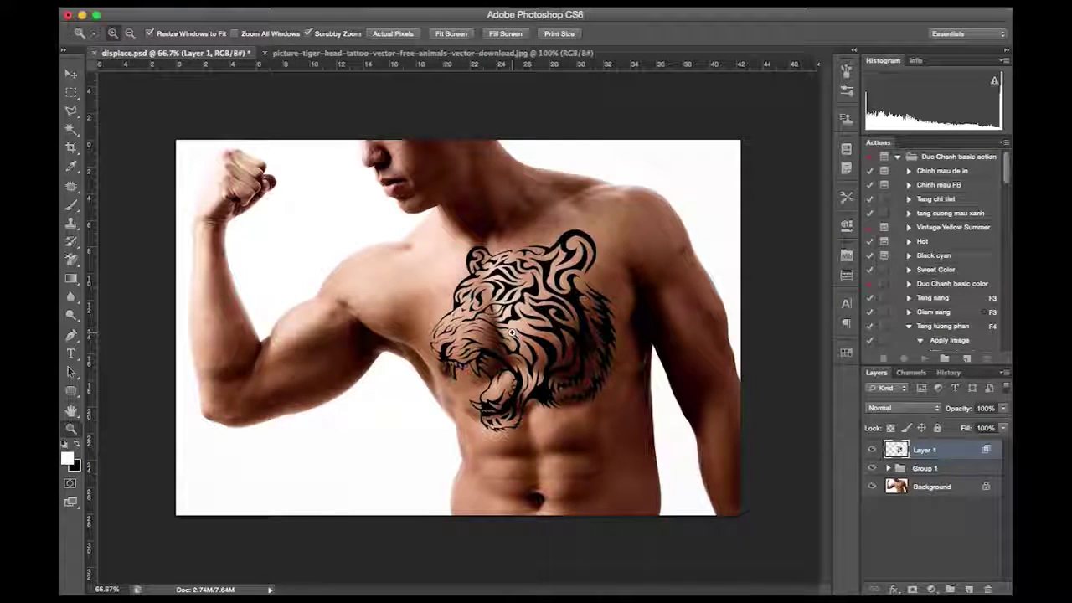
# Check the tiger with Free Transform without changing it, then bring up the Filter menu
pyautogui.hotkey('ctrl', 't')
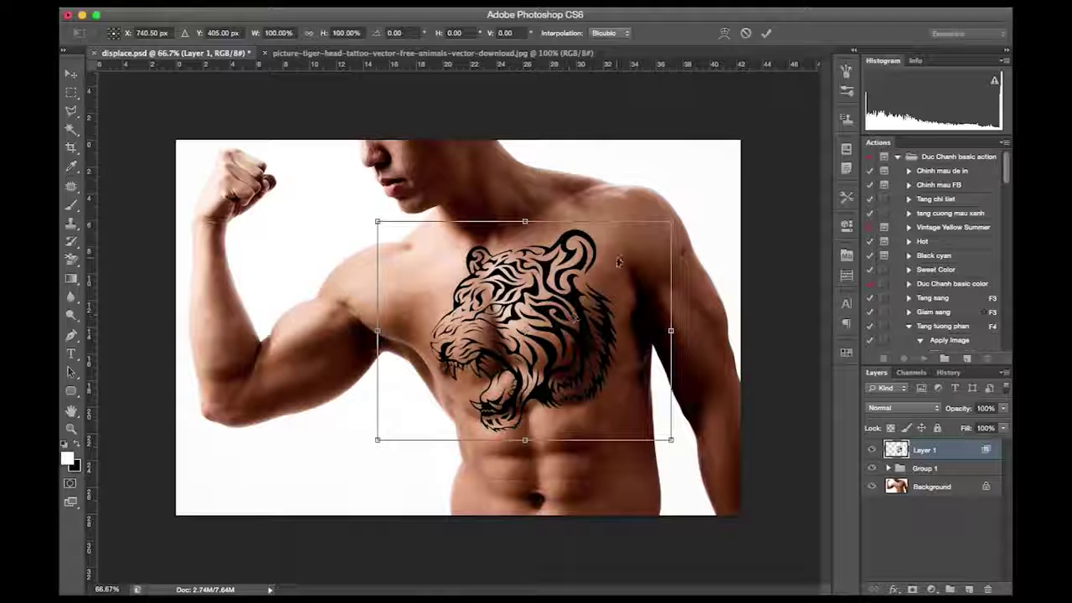
pyautogui.rightClick(539, 283)
pyautogui.click(712, 117)
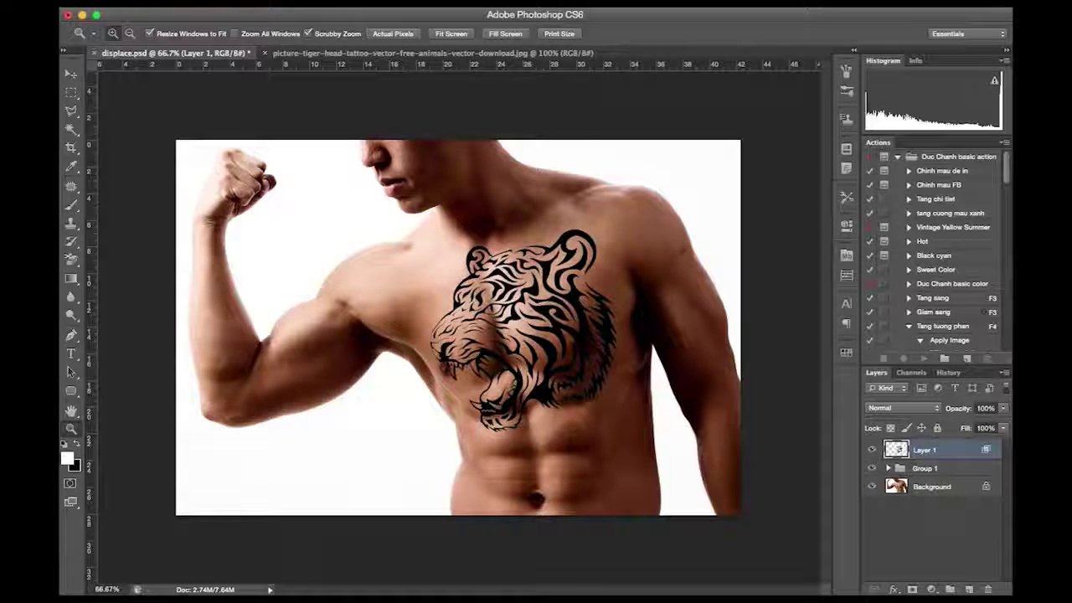
pyautogui.click(226, 3)
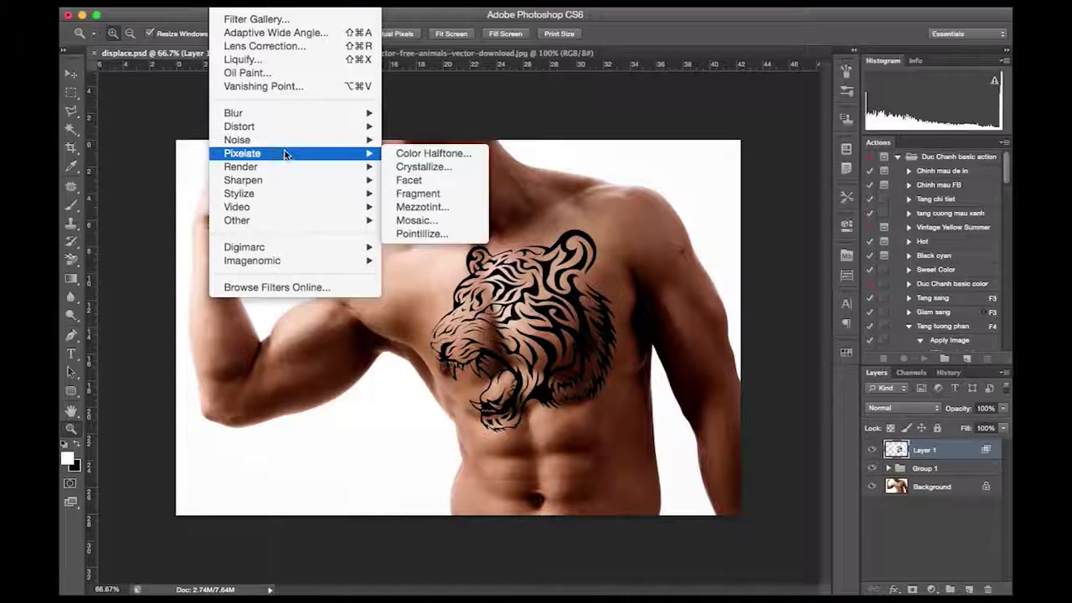
pyautogui.moveTo(239, 126)
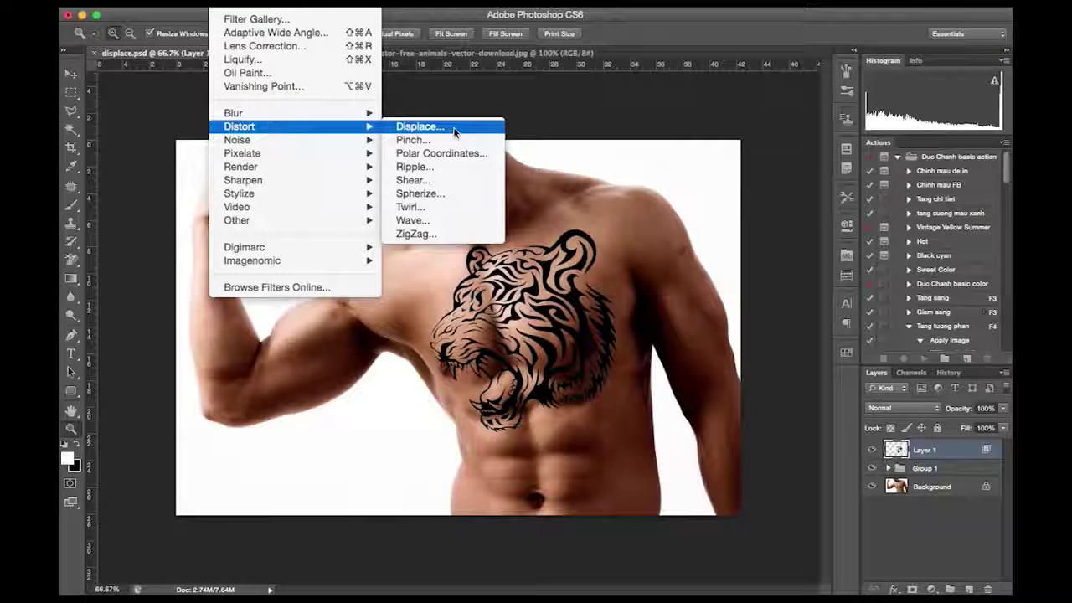
# Set the Displace filter's Horizontal and Vertical Scale to 10 and confirm
pyautogui.click(453, 132)
pyautogui.moveTo(578, 172); pyautogui.dragTo(728, 149)
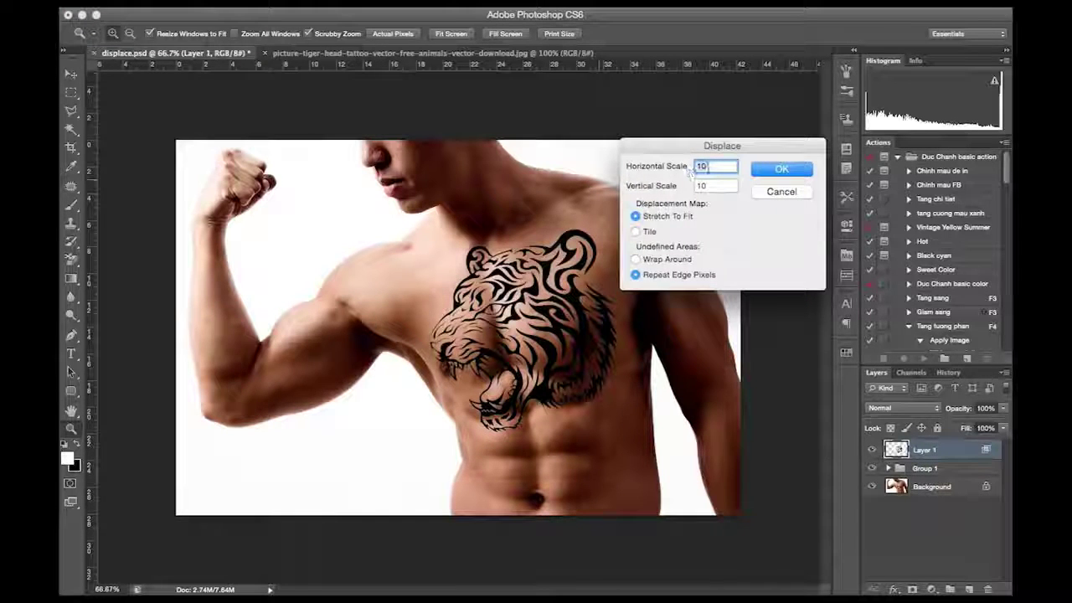
pyautogui.click(714, 167)
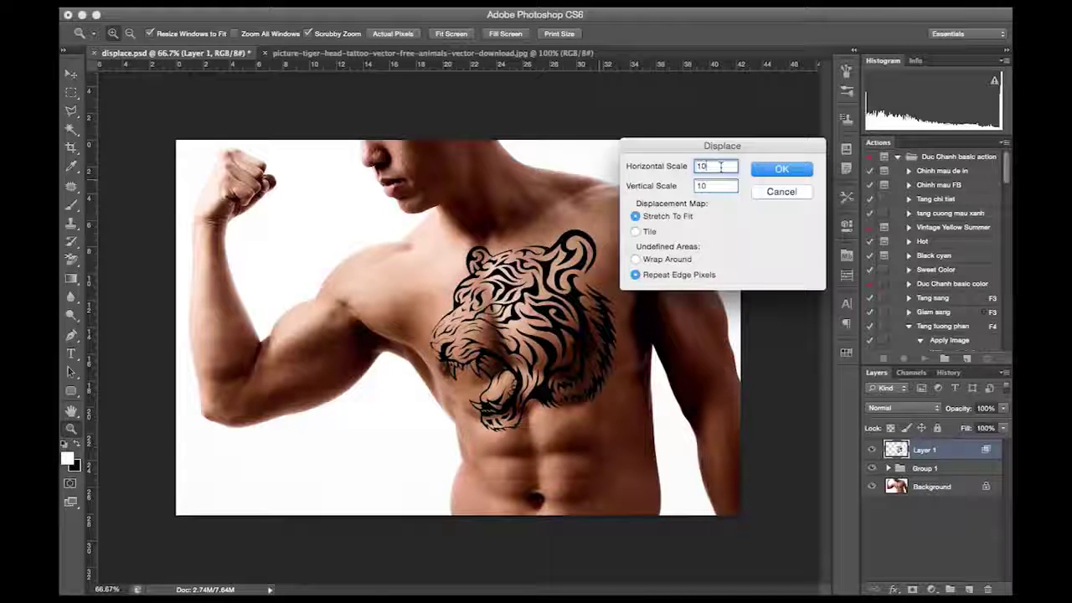
pyautogui.doubleClick(720, 166)
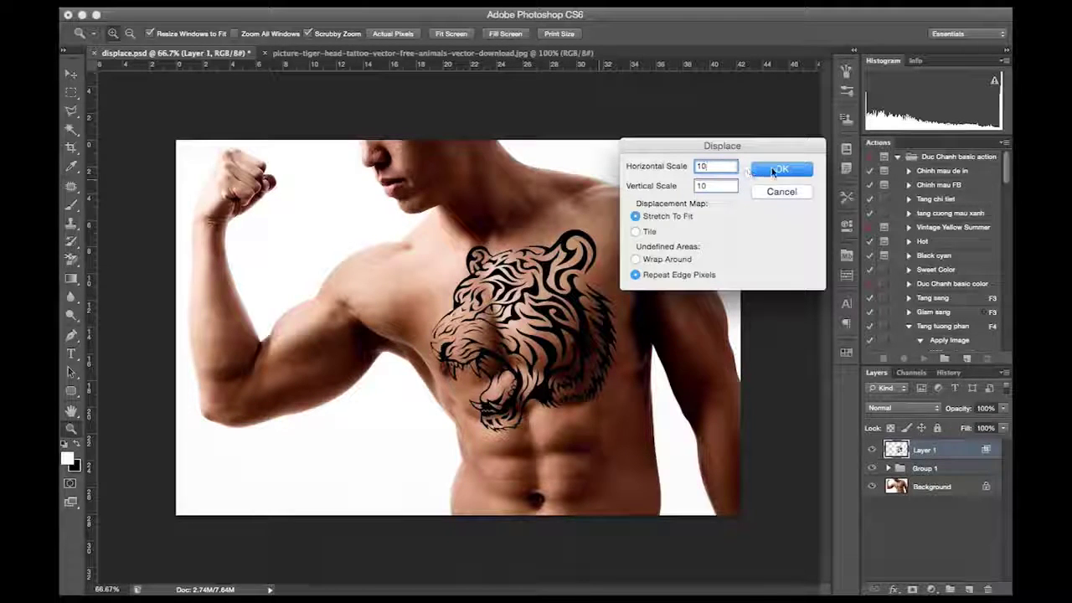
pyautogui.click(771, 169)
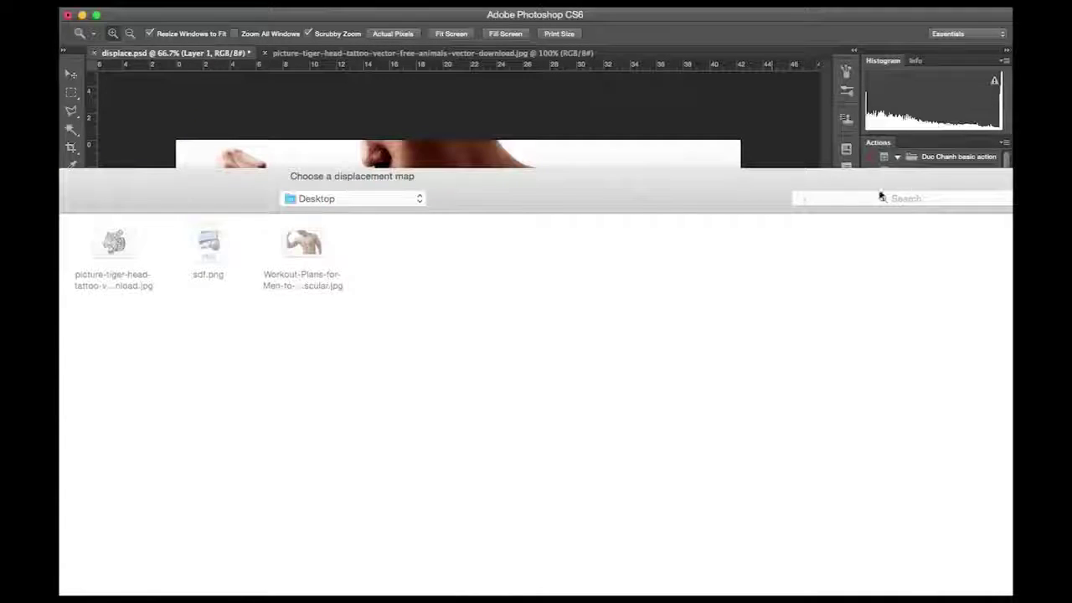
# Choose displace.psd as the displacement map to warp the tiger tattoo
pyautogui.moveTo(1005, 164)
pyautogui.mouseDown()
pyautogui.moveTo(542, 346)
pyautogui.moveTo(96, 465)
pyautogui.mouseUp()
pyautogui.moveTo(526, 96); pyautogui.dragTo(731, 108)
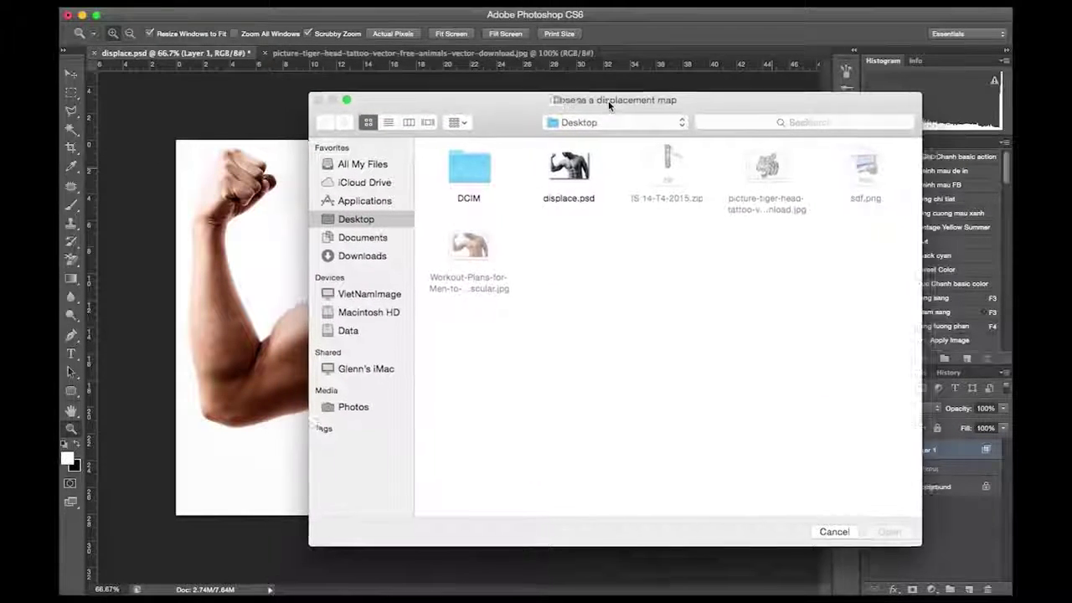
pyautogui.moveTo(595, 99); pyautogui.dragTo(678, 123)
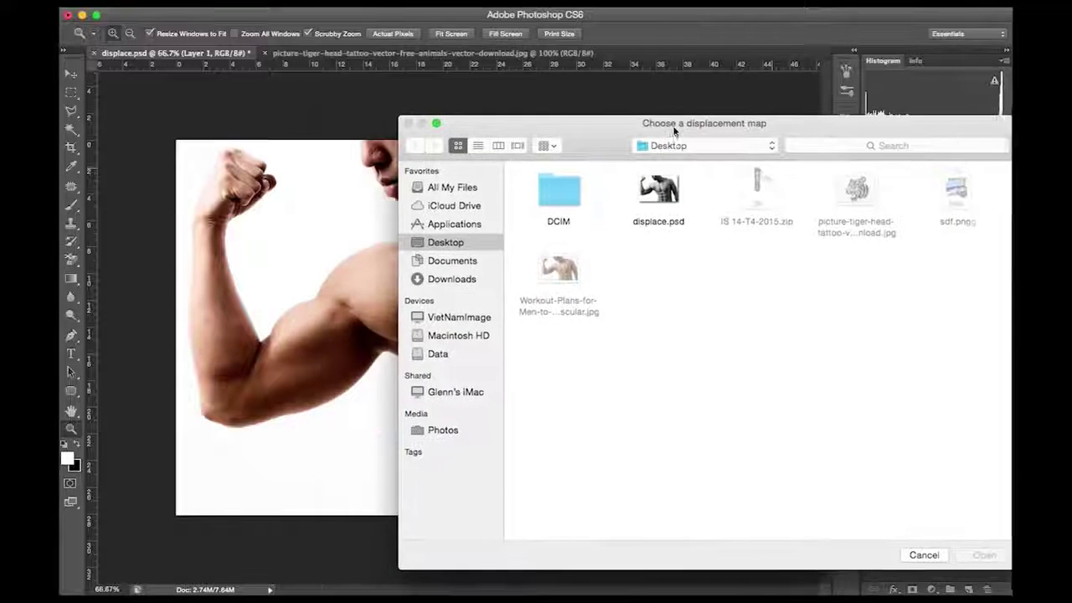
pyautogui.moveTo(720, 132); pyautogui.dragTo(700, 119)
pyautogui.click(658, 176)
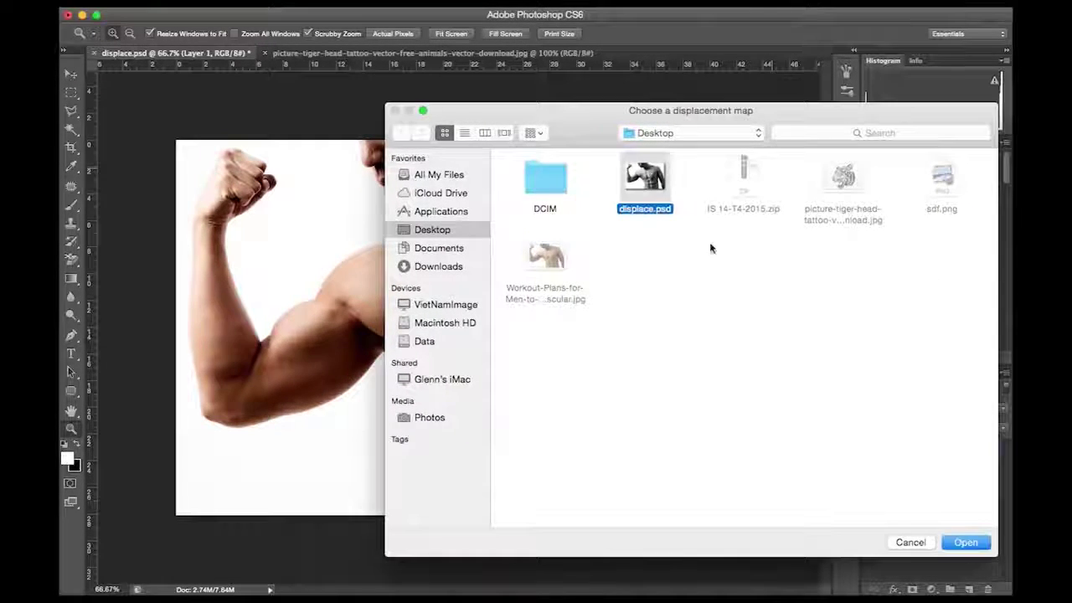
pyautogui.click(965, 545)
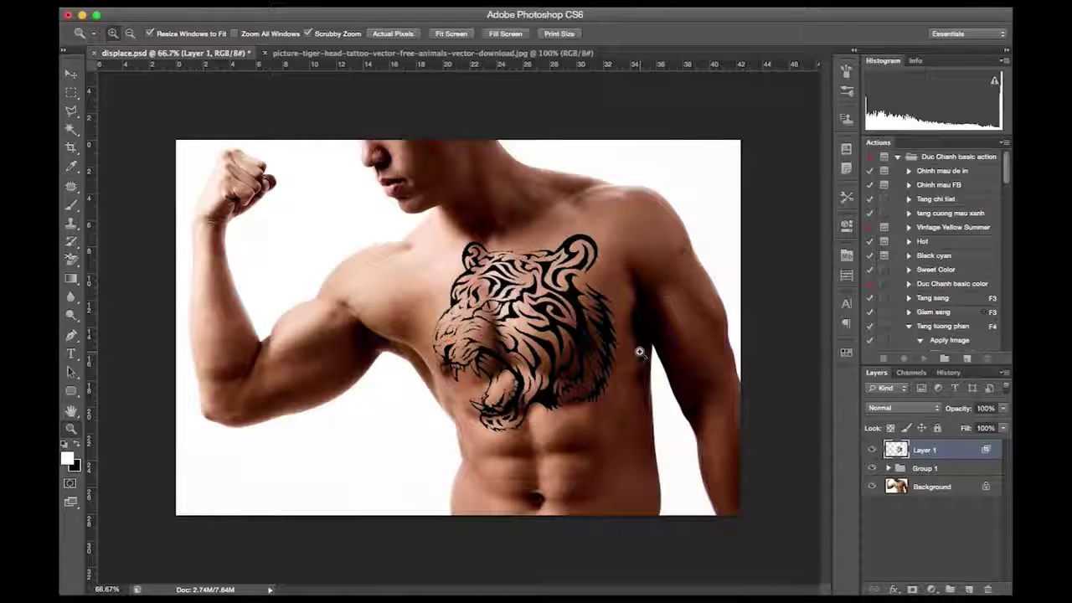
pyautogui.click(528, 348)
pyautogui.scroll(2, 528, 347)
pyautogui.scroll(-3, 528, 348)
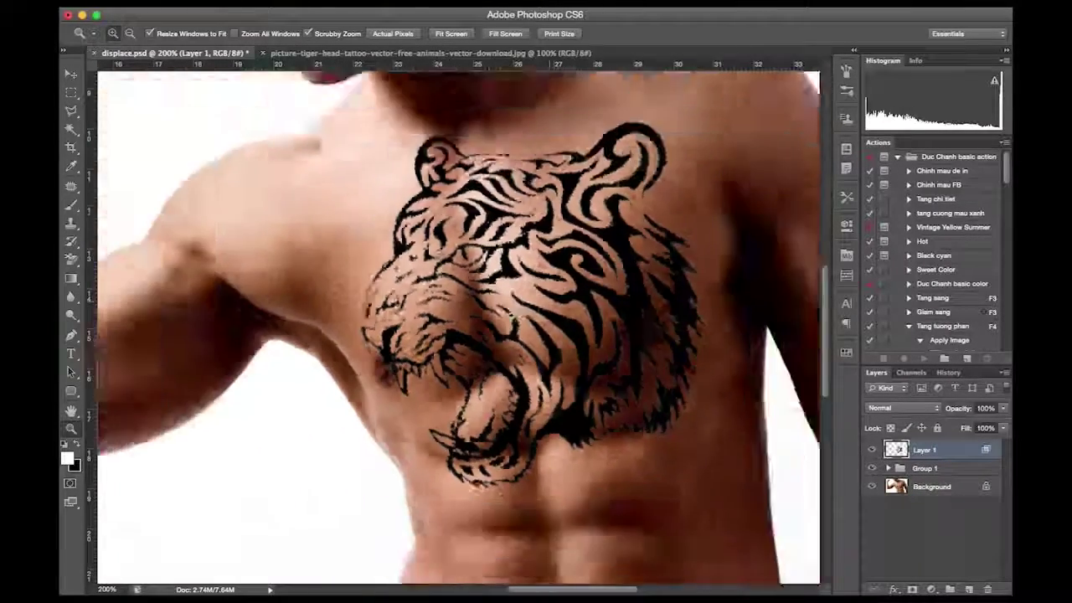
pyautogui.scroll(-2, 528, 347)
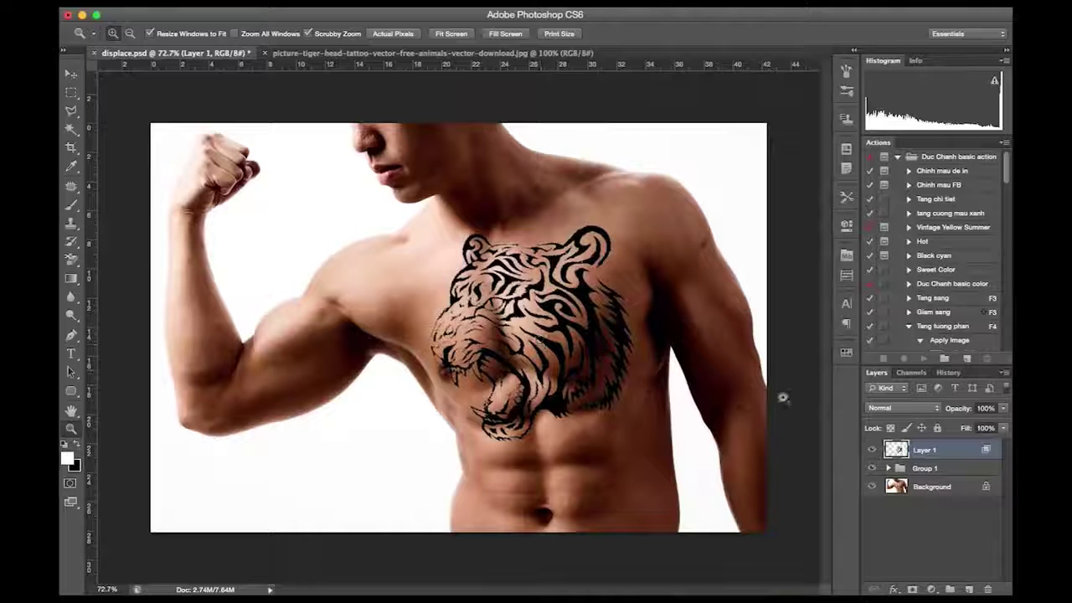
# Hide and reshow Layer 1 to compare, then bring up the History panel
pyautogui.click(872, 451)
pyautogui.click(872, 451)
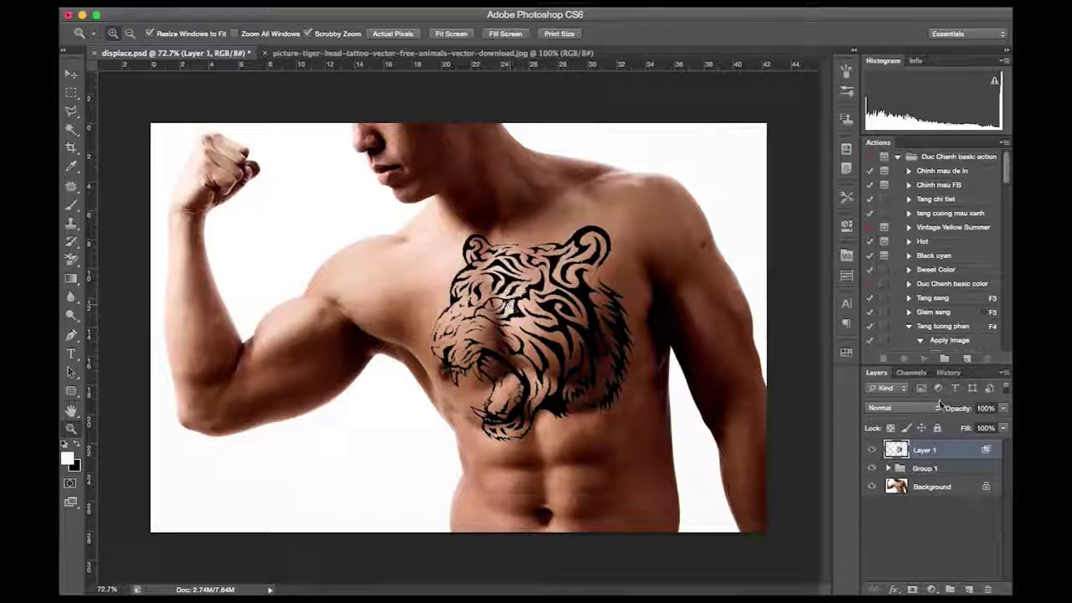
pyautogui.click(948, 373)
# Flip between the Blending Options and Displace history states, ending on Displace
pyautogui.click(934, 556)
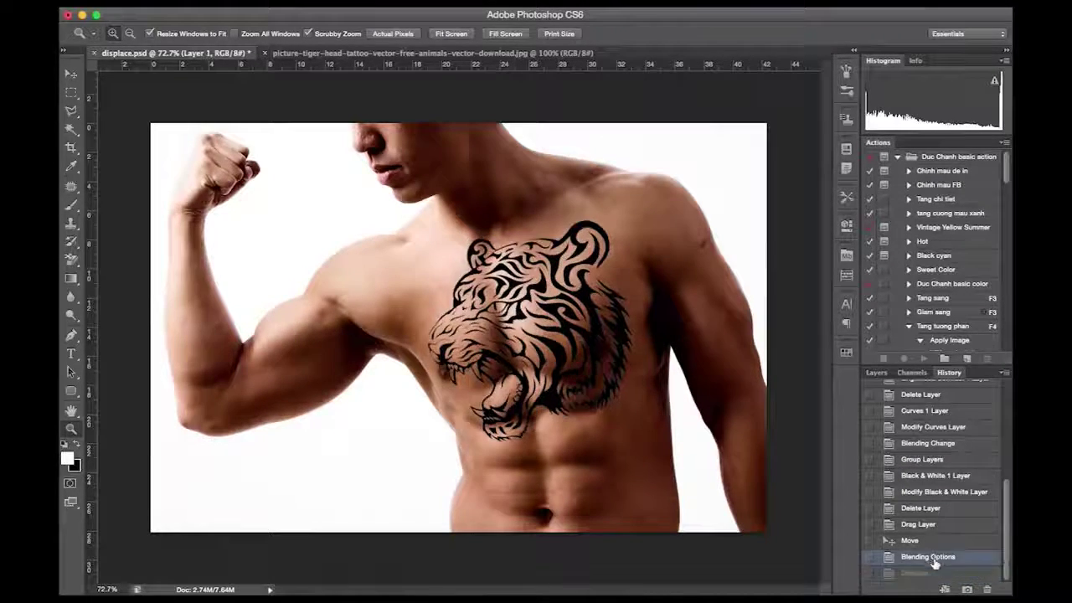
pyautogui.click(928, 573)
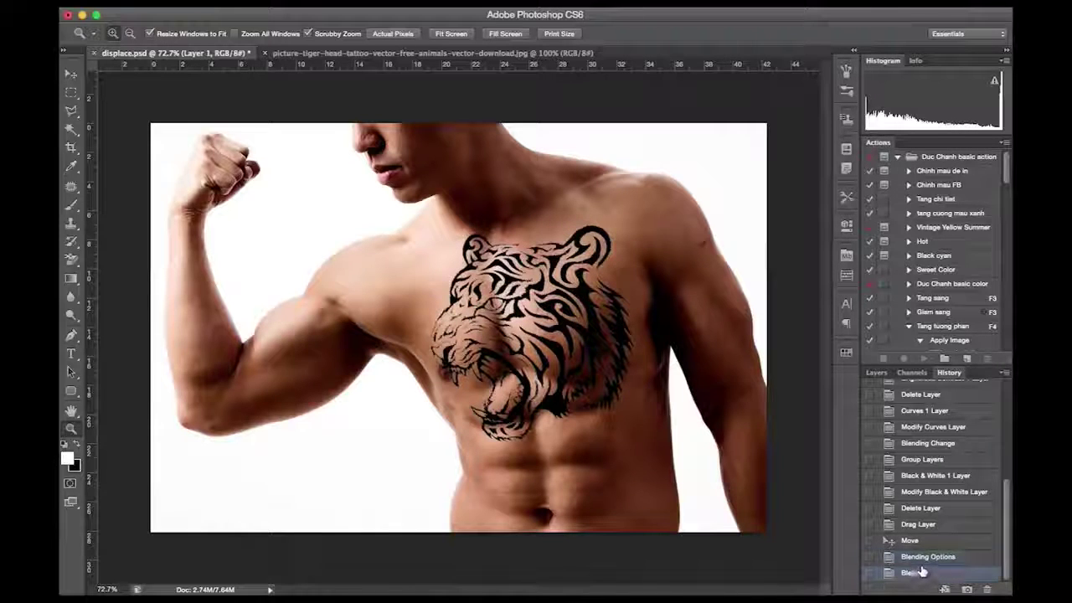
pyautogui.click(921, 555)
pyautogui.click(921, 573)
pyautogui.click(921, 556)
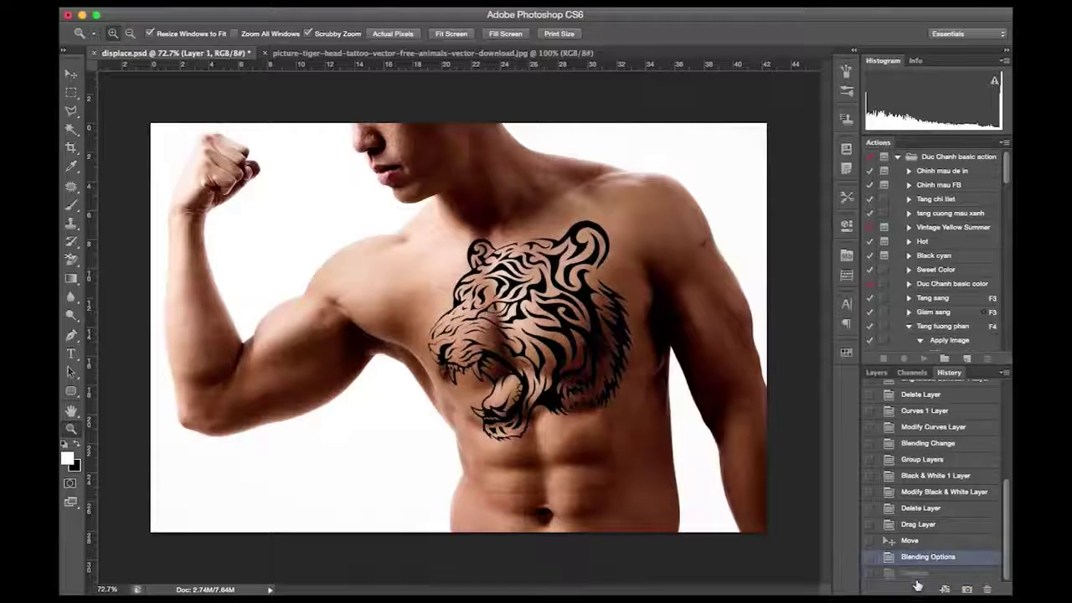
pyautogui.click(922, 573)
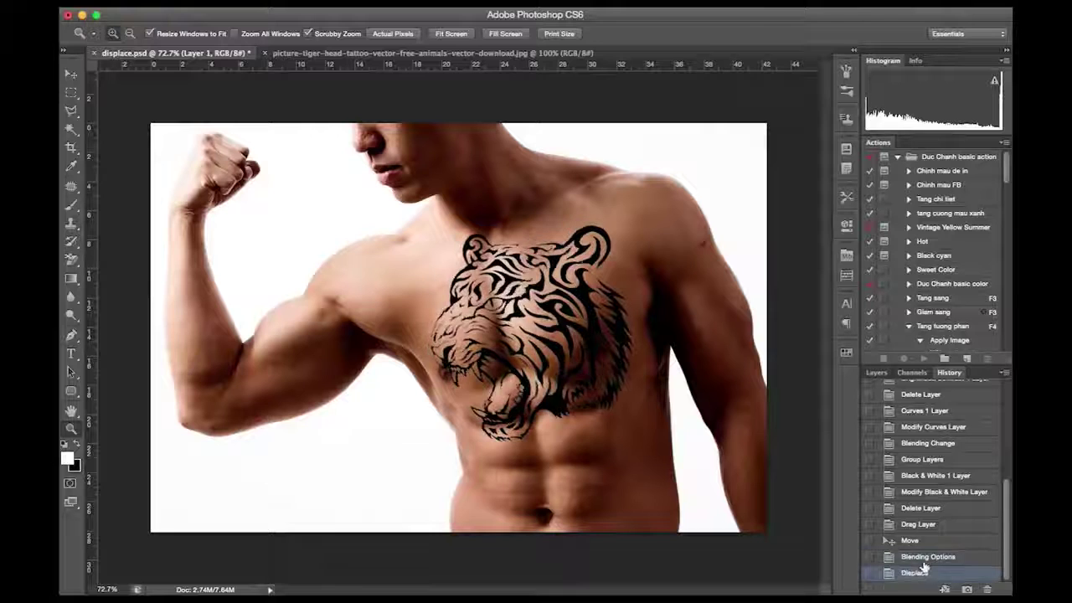
pyautogui.click(921, 556)
pyautogui.click(921, 573)
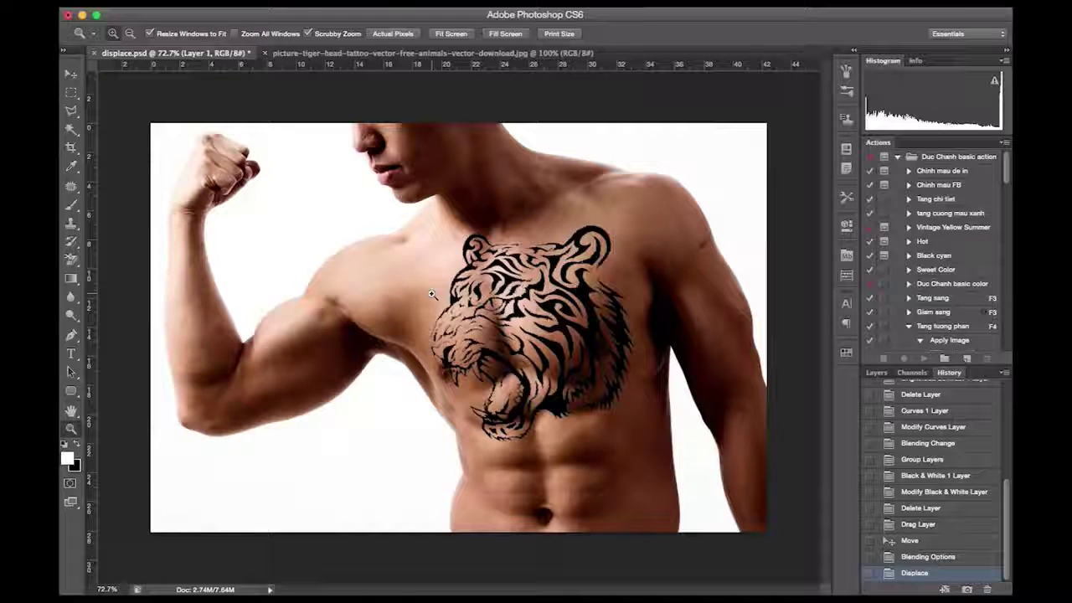
# Return to the Layers panel and run Filter > Distort > Displace on Layer 1
pyautogui.click(879, 375)
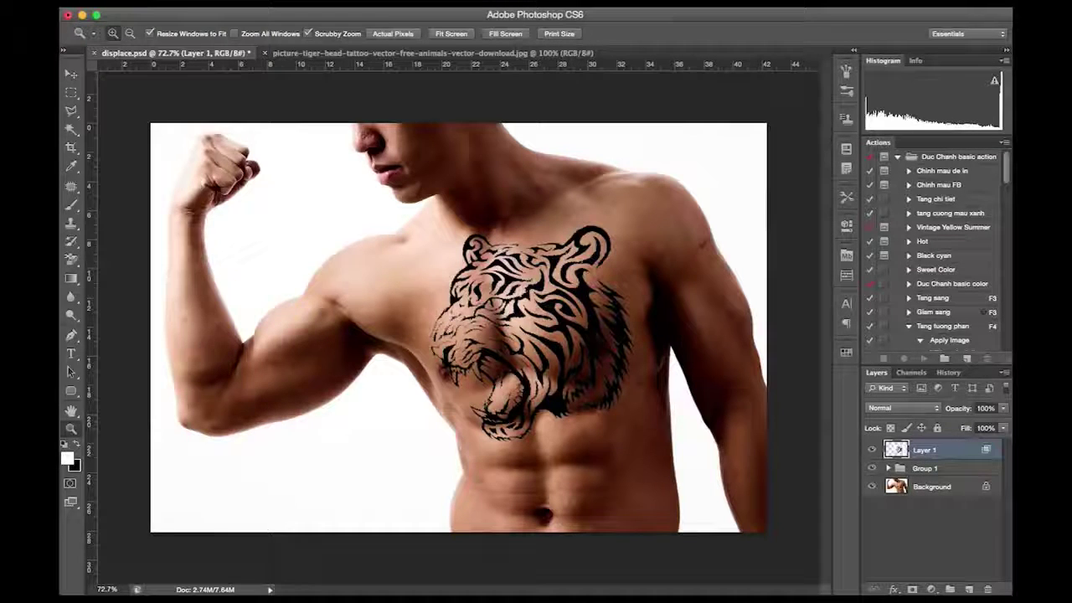
pyautogui.click(222, 2)
pyautogui.moveTo(240, 126)
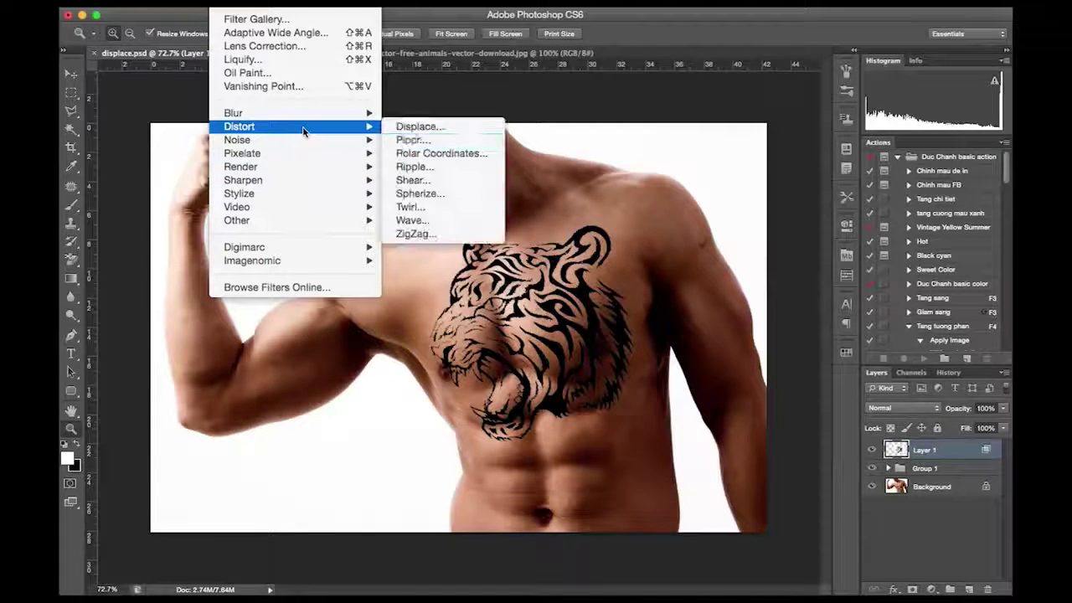
pyautogui.click(457, 127)
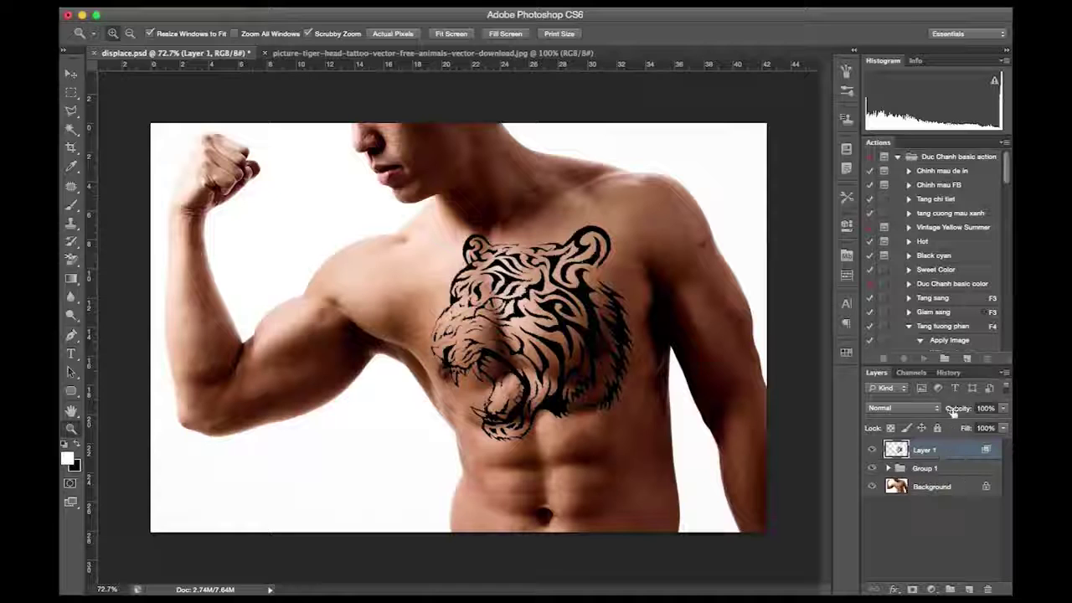
# Set Layer 1 to 81% opacity and split its Underlying Layer Blend If between 172 and 255
pyautogui.moveTo(952, 413); pyautogui.dragTo(942, 413)
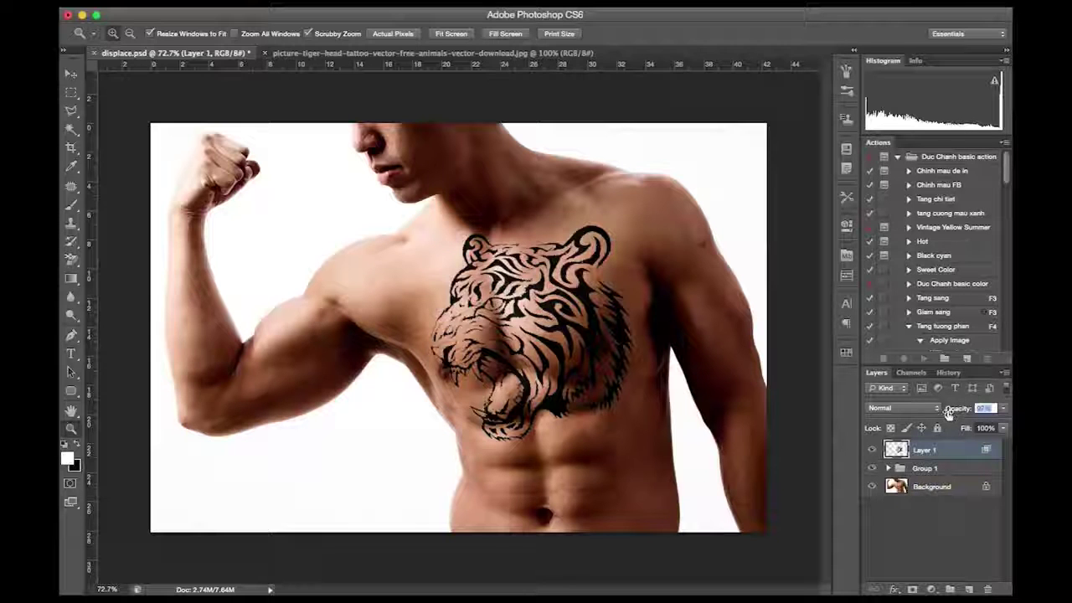
pyautogui.doubleClick(959, 450)
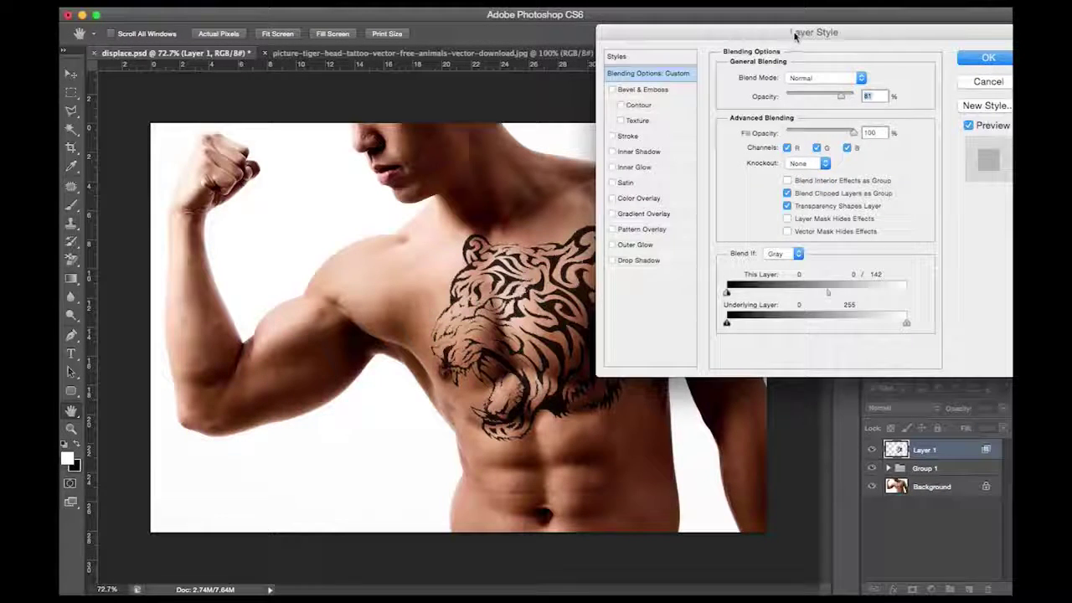
pyautogui.moveTo(795, 35)
pyautogui.mouseDown()
pyautogui.moveTo(751, 39)
pyautogui.moveTo(787, 42)
pyautogui.mouseUp()
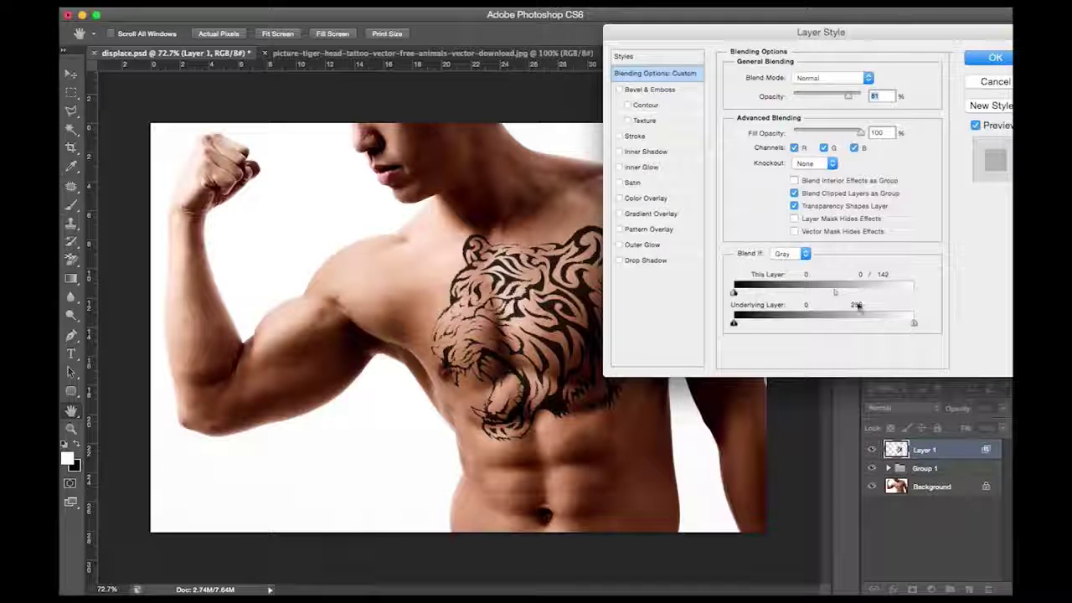
pyautogui.moveTo(835, 292)
pyautogui.mouseDown()
pyautogui.moveTo(785, 304)
pyautogui.moveTo(916, 302)
pyautogui.moveTo(867, 324)
pyautogui.moveTo(912, 331)
pyautogui.moveTo(852, 332)
pyautogui.mouseUp()
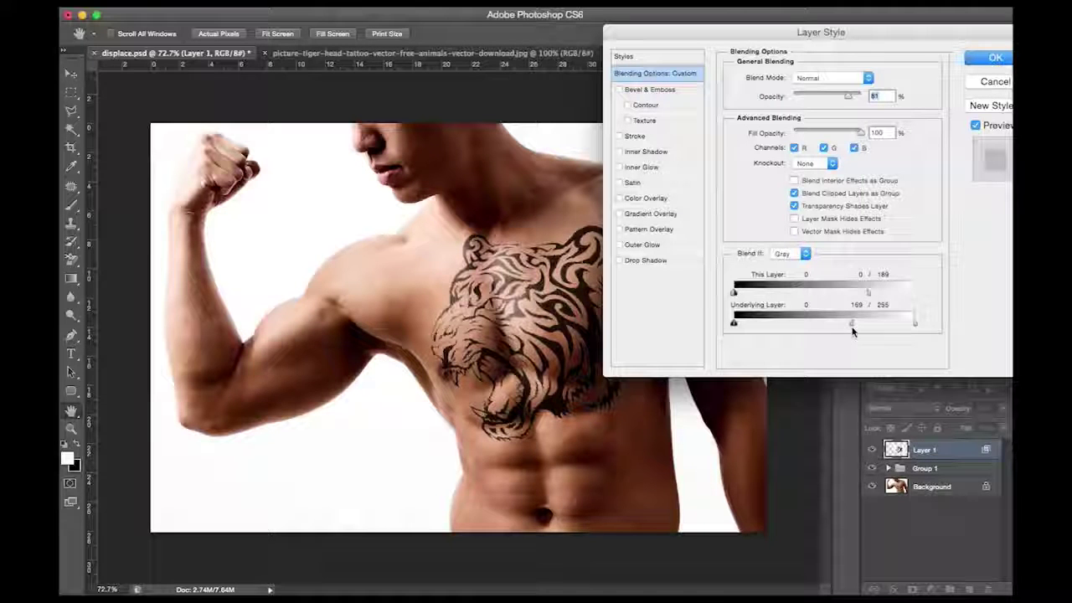
pyautogui.moveTo(847, 331); pyautogui.dragTo(830, 331)
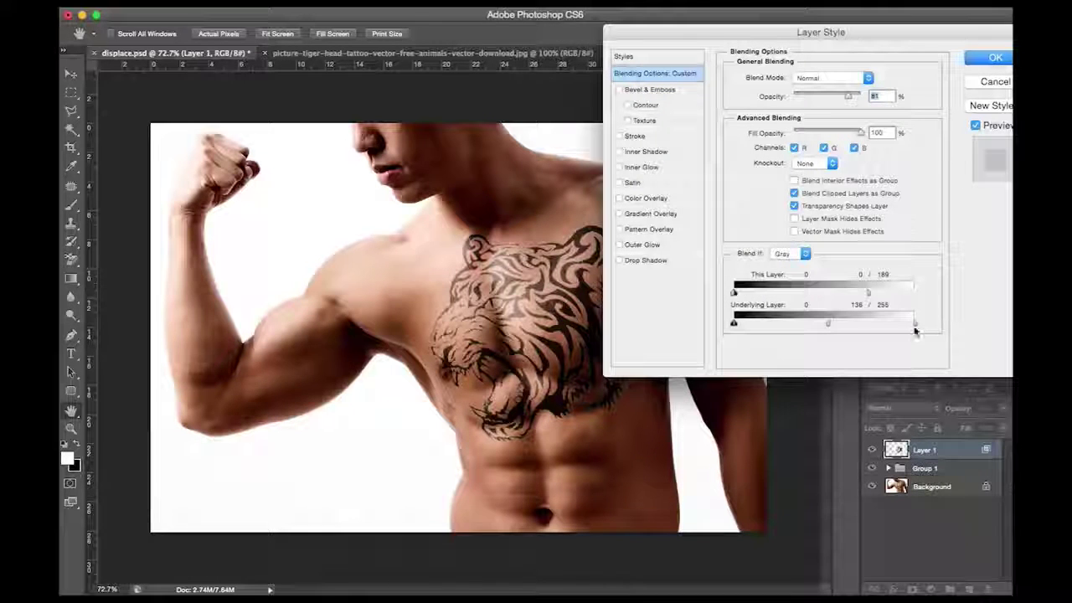
pyautogui.moveTo(829, 326); pyautogui.dragTo(857, 329)
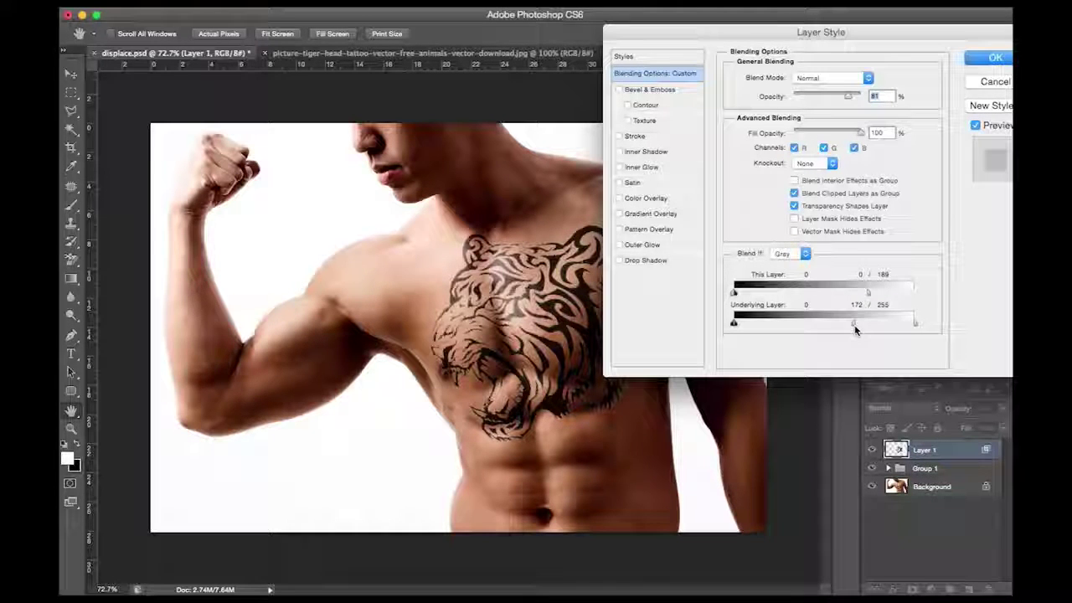
pyautogui.click(994, 58)
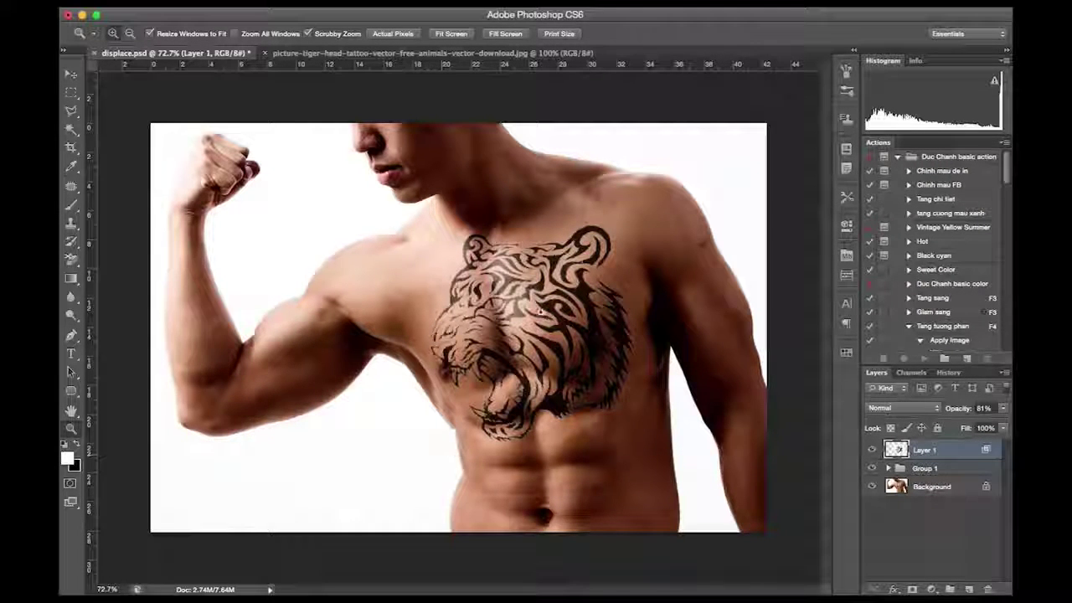
pyautogui.moveTo(556, 293); pyautogui.dragTo(505, 317)
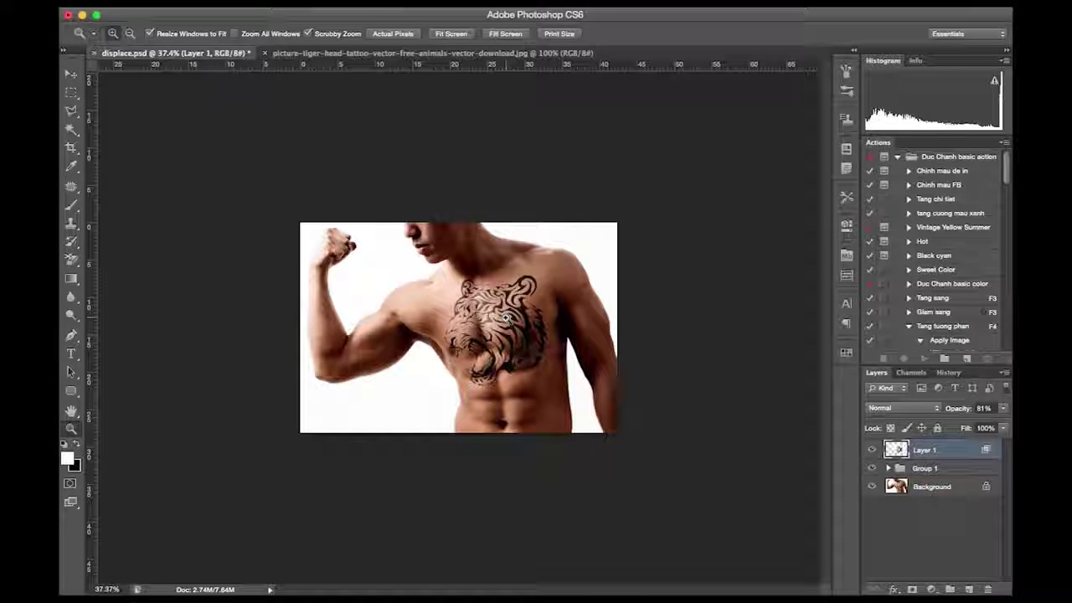
pyautogui.click(431, 323)
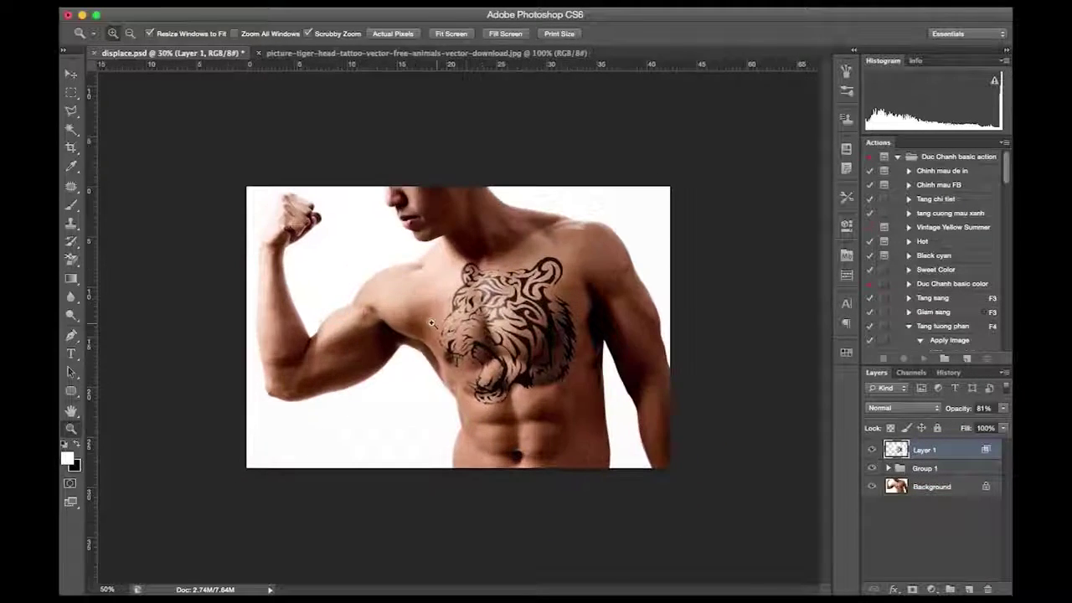